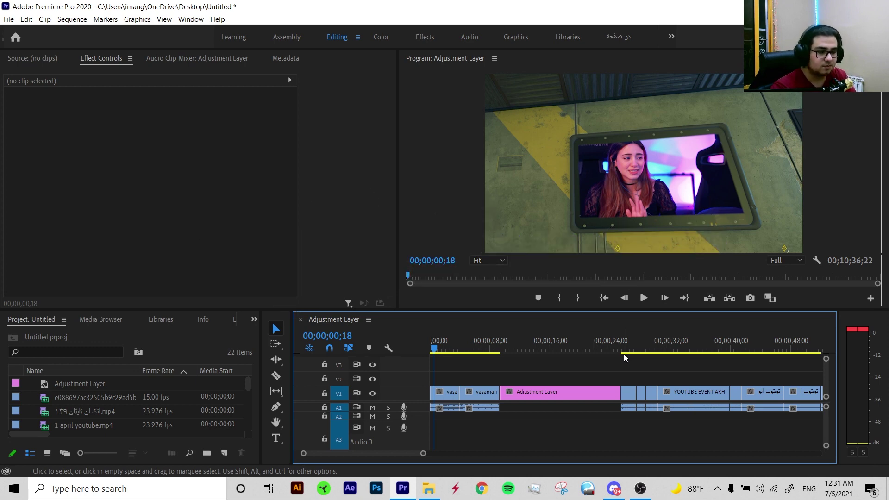
Preview the sequence from the 25-second mark, then stop playback.
click(623, 353)
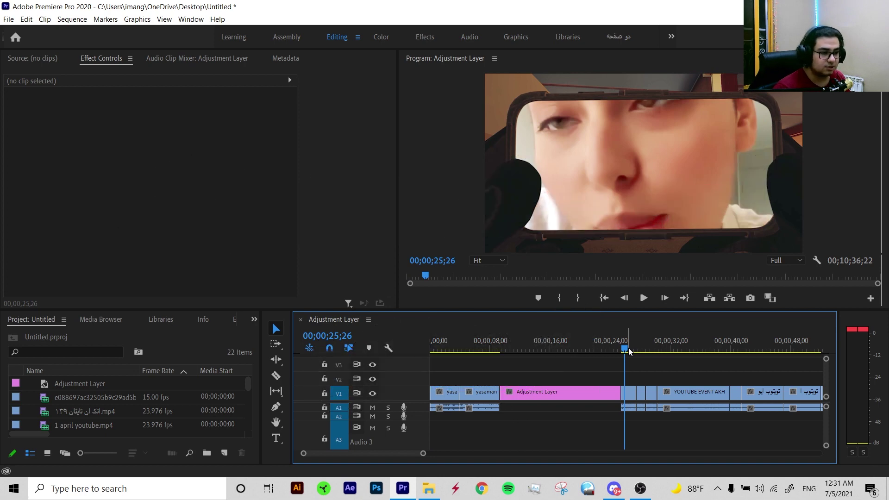
key(space)
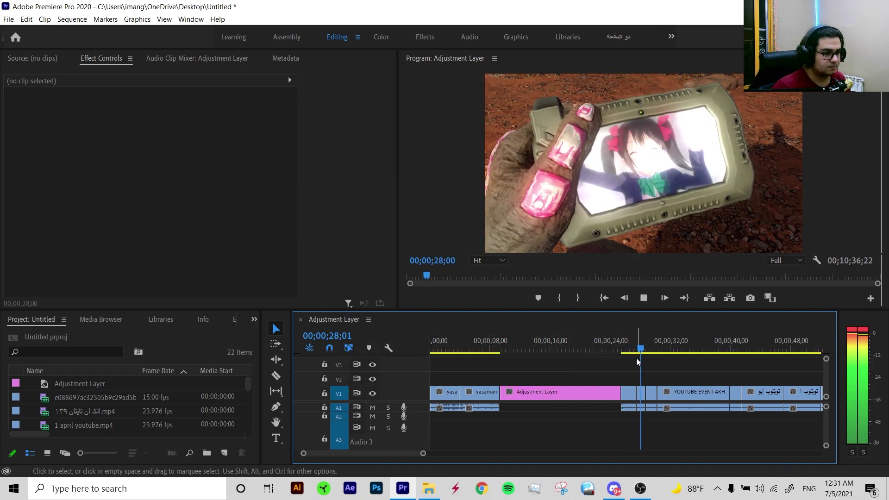
key(space)
Zoom the timeline out, move to the unedited gameplay near 00;09;55, and select the Rainbow Six clip.
key(minus)
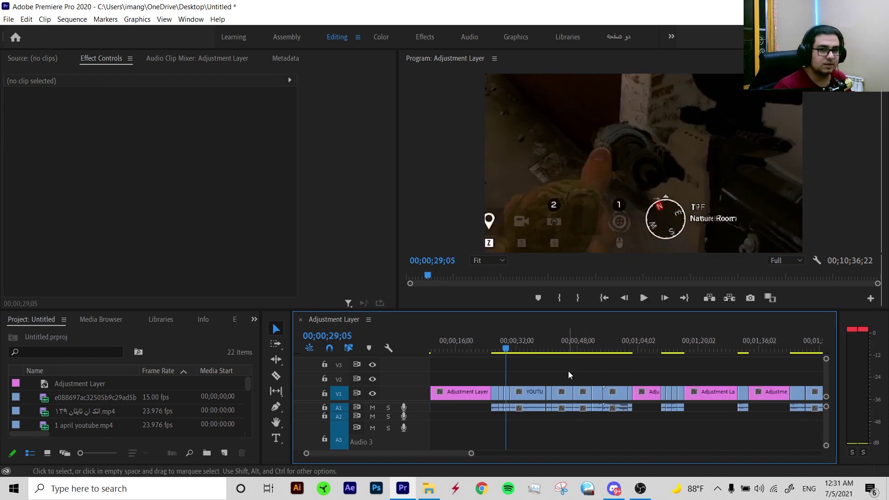
click(665, 347)
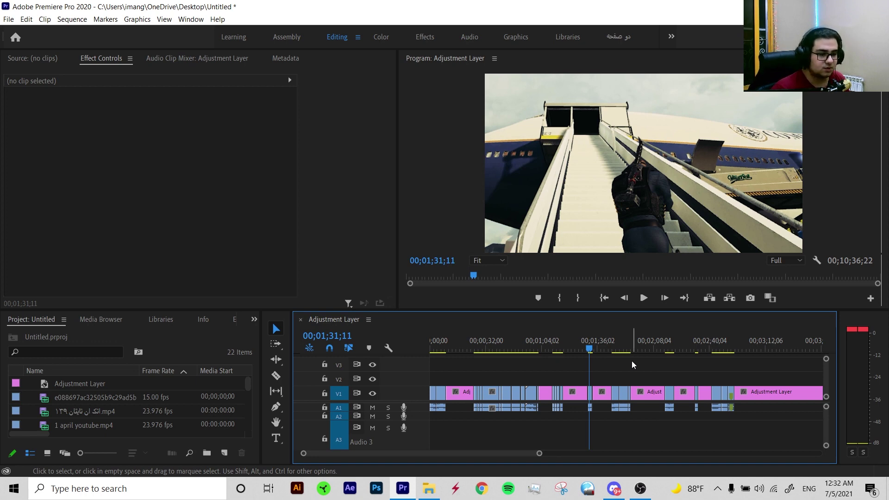
scroll(631, 360, down, 2)
scroll(616, 366, down, 2)
scroll(618, 369, down, 2)
click(659, 354)
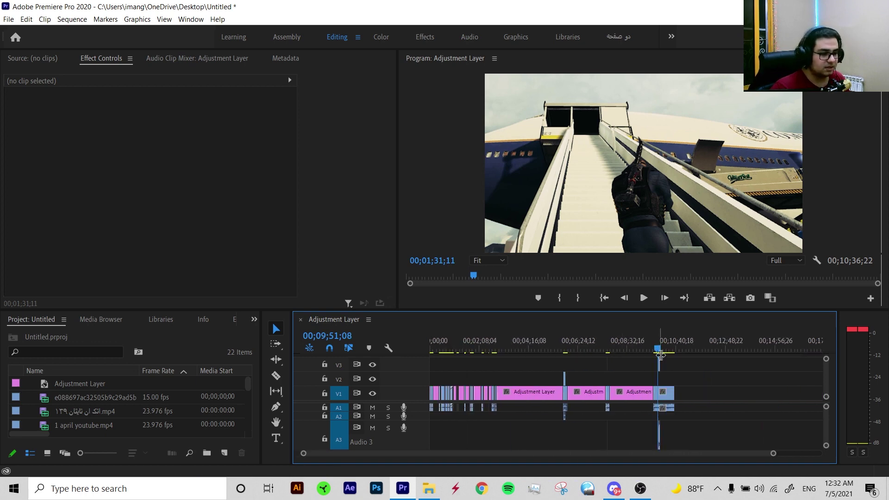
scroll(660, 361, up, 3)
scroll(644, 346, up, 2)
click(646, 350)
scroll(645, 352, up, 2)
click(623, 394)
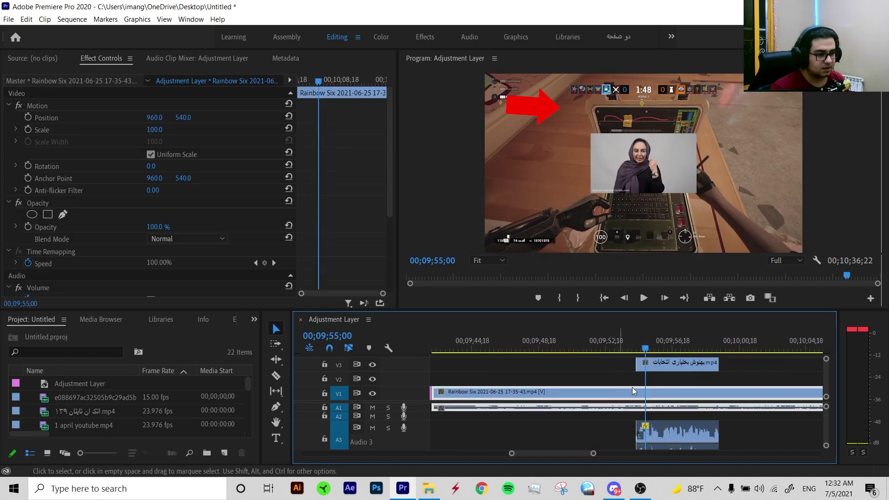
Select the V3 webcam overlay clip and move the playhead to 00;09;56;09.
click(659, 365)
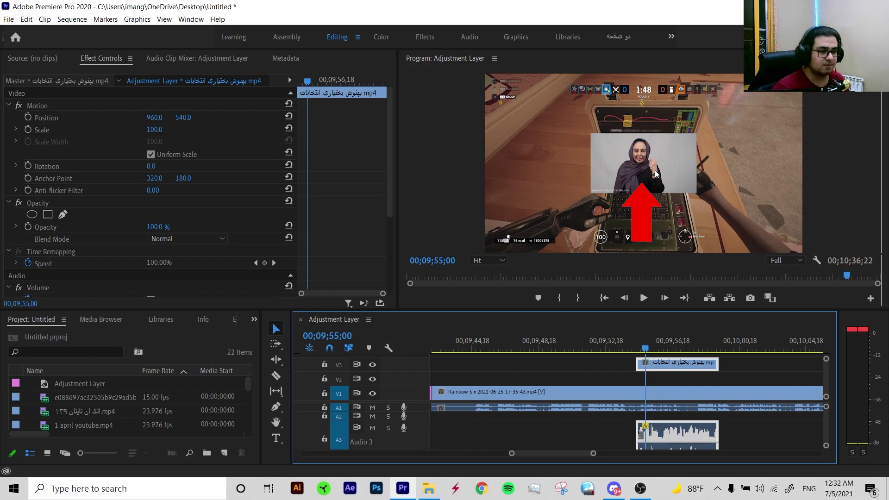
drag(645, 348, 667, 368)
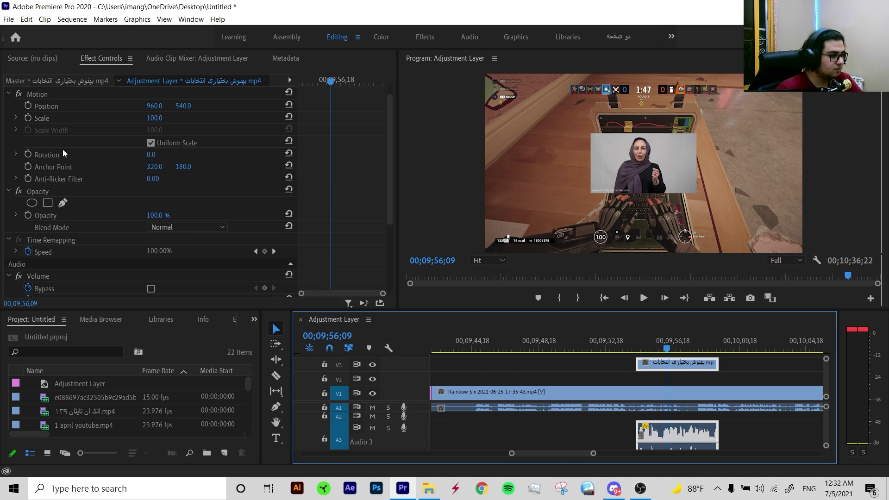
scroll(63, 149, down, 2)
Draw a closed five-point freeform opacity mask around the overlay in the Program monitor.
click(65, 180)
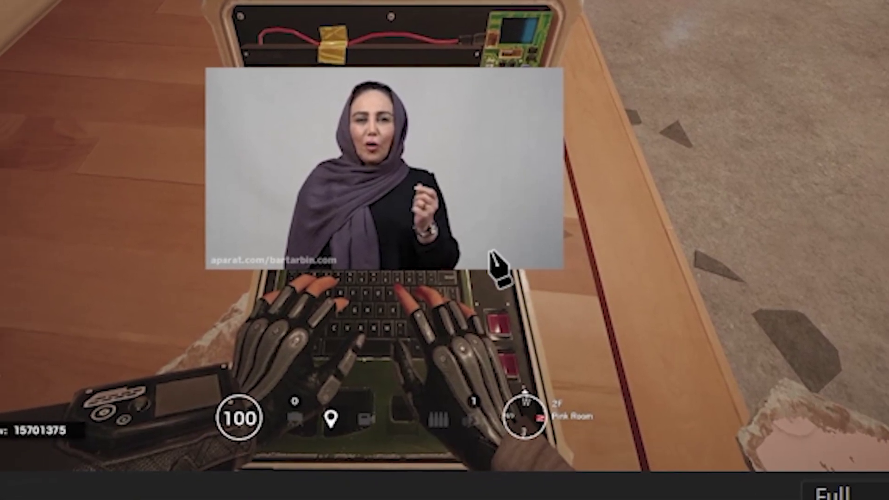
click(410, 275)
click(485, 214)
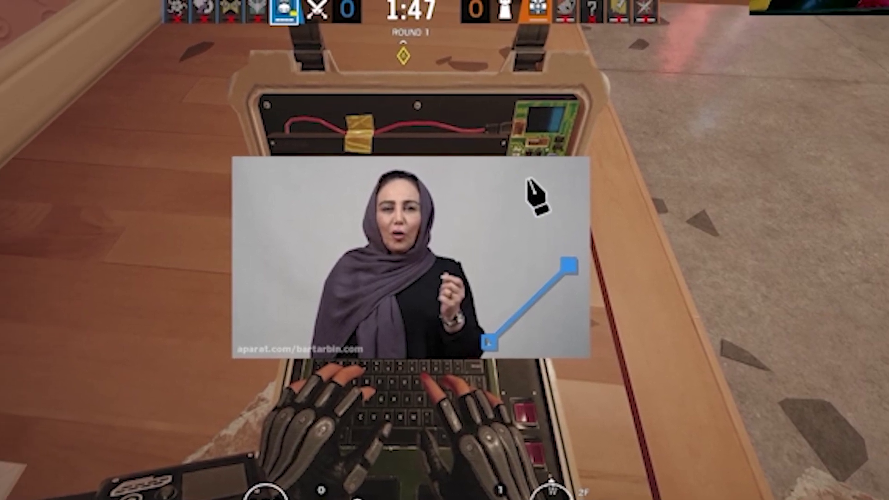
click(444, 133)
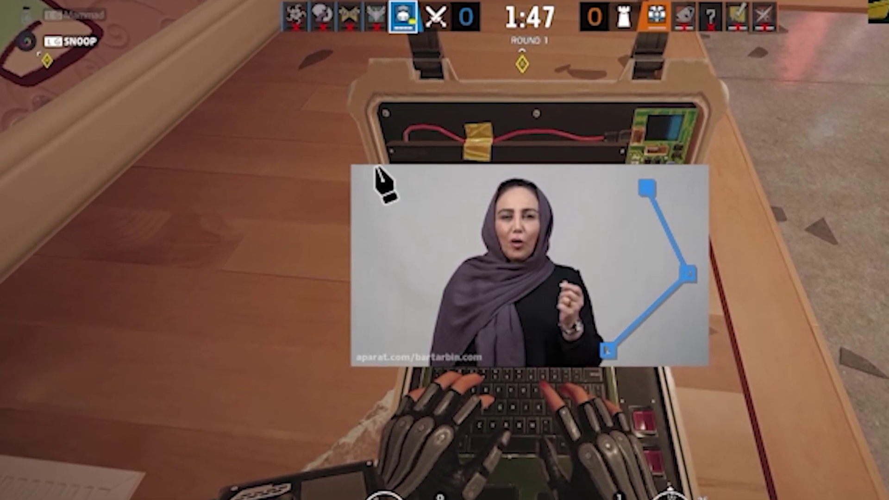
click(373, 175)
click(368, 342)
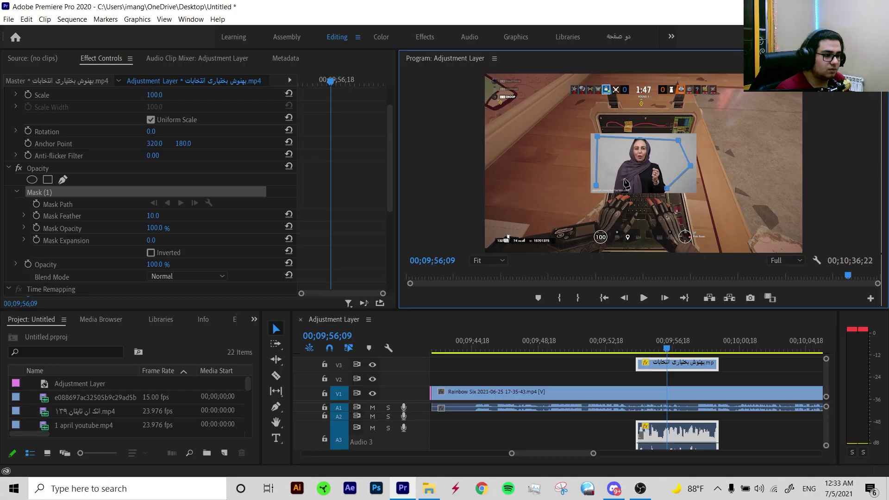
click(667, 187)
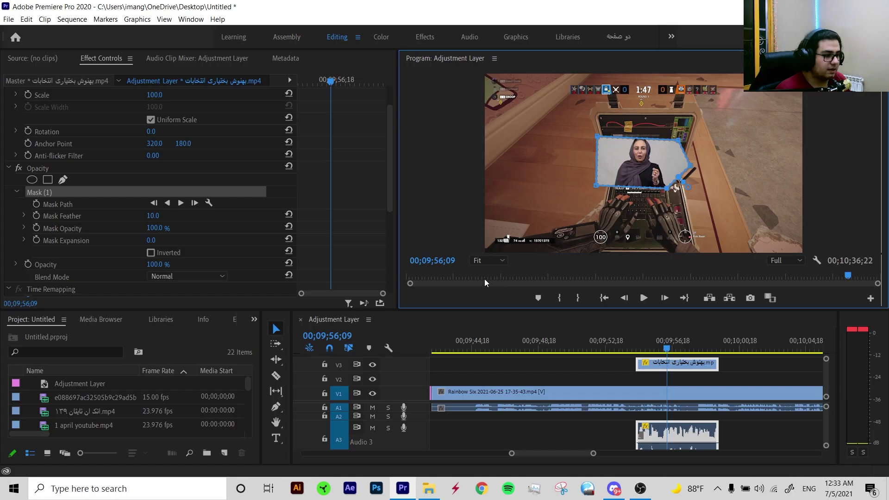
click(487, 262)
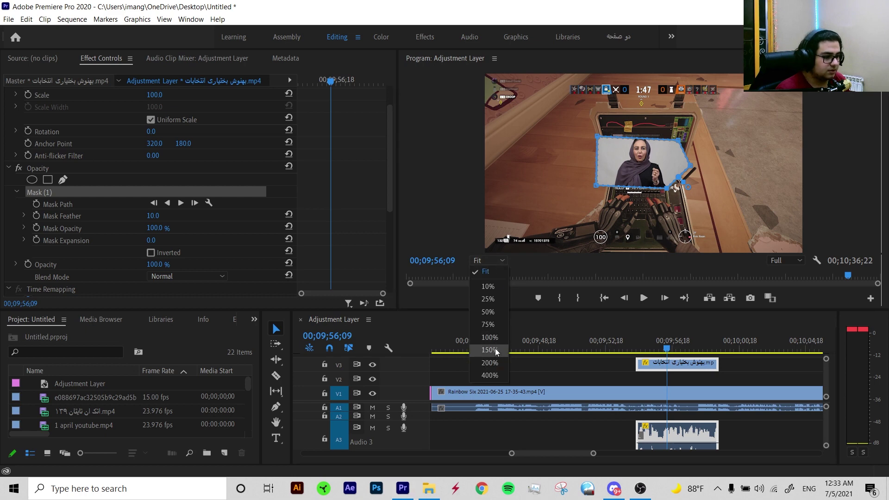
At 150% zoom, reposition the mask's top corners to fit the phone screen.
click(495, 350)
scroll(804, 186, up, 3)
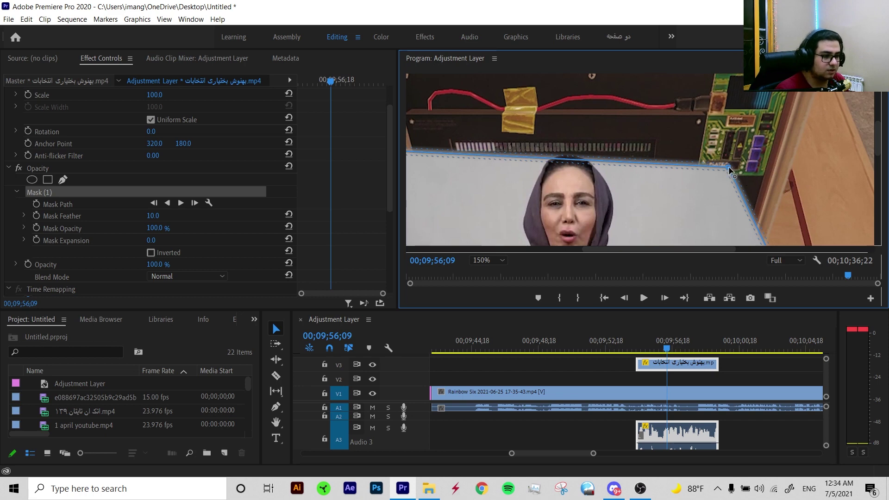
drag(729, 166, 729, 174)
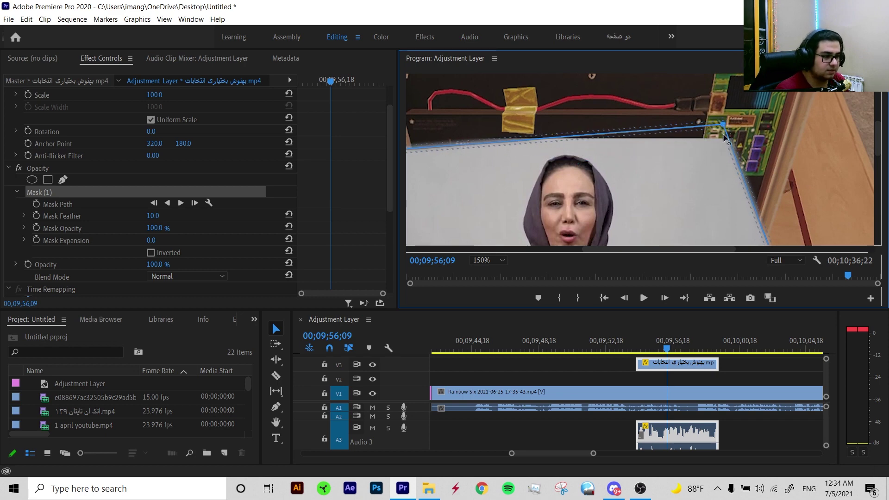
scroll(586, 250, left, 3)
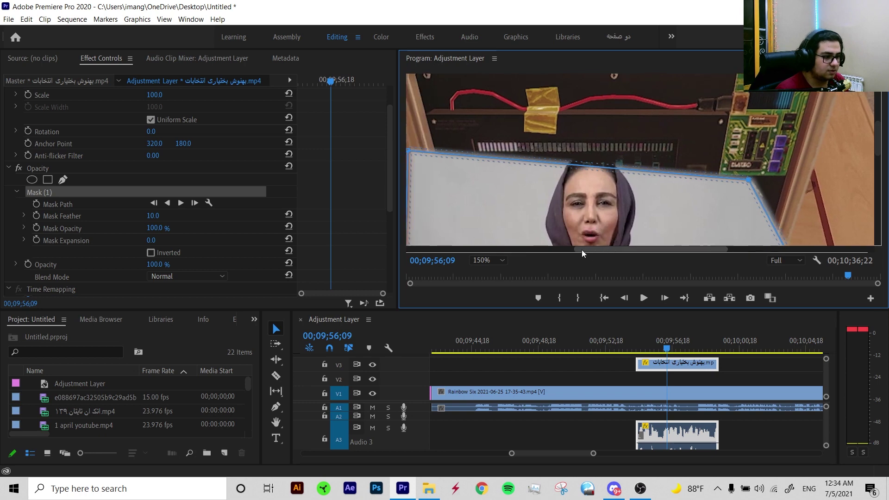
drag(458, 150, 470, 163)
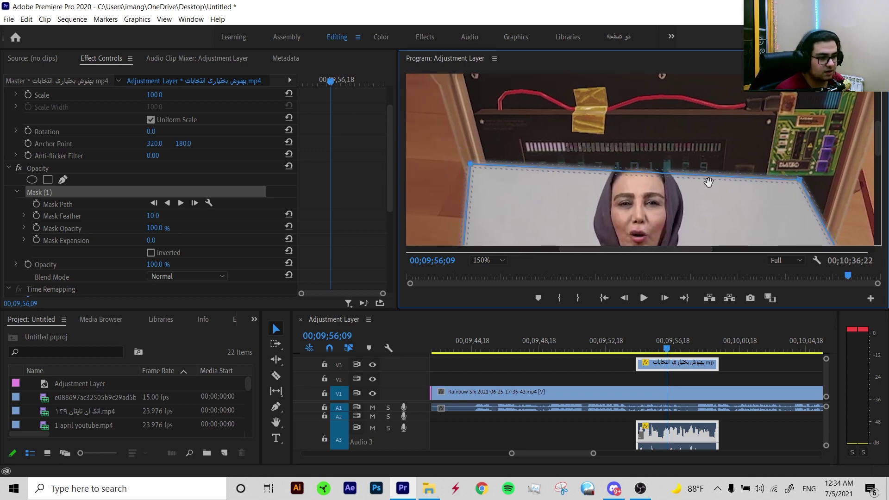
drag(635, 171, 638, 140)
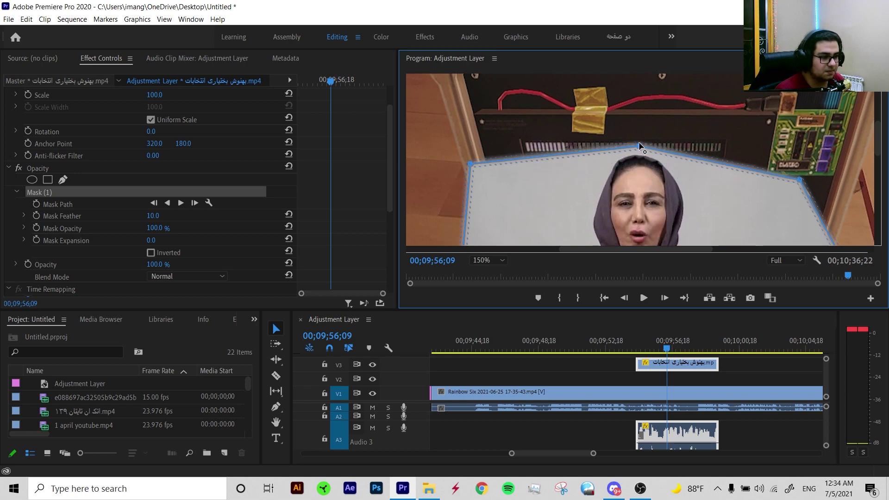
drag(879, 147, 879, 152)
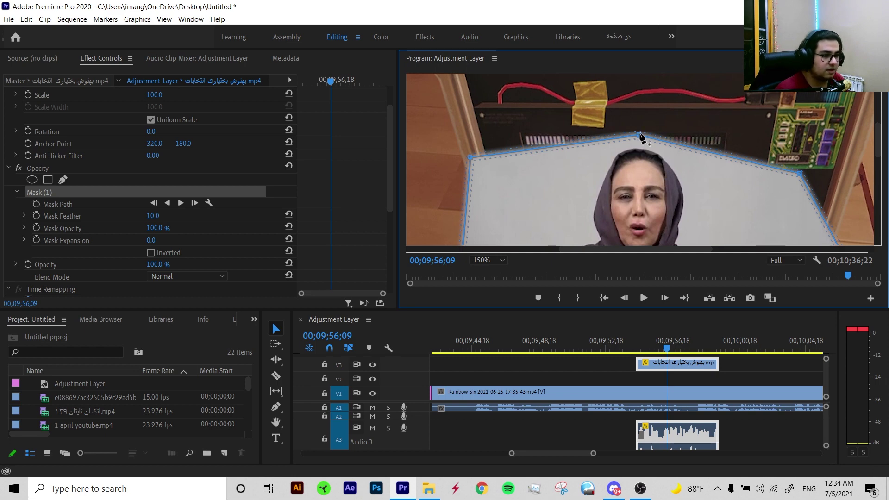
ctrl+click(639, 134)
drag(878, 124, 881, 158)
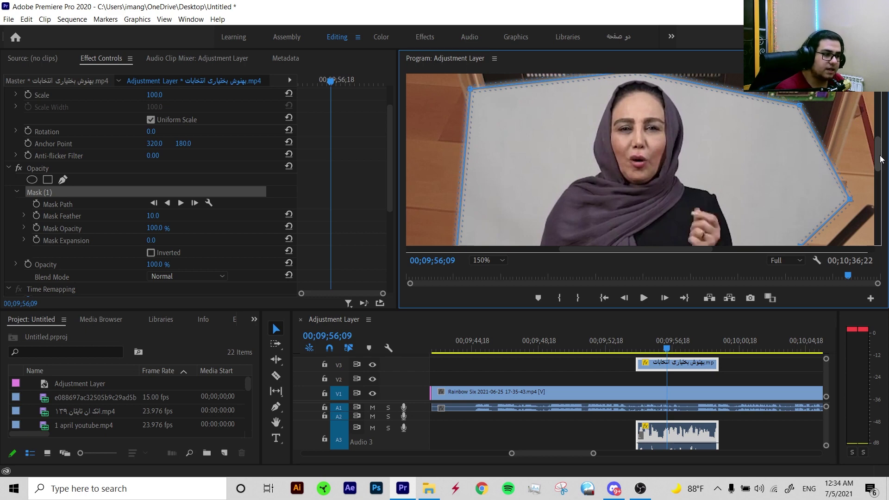
key(space)
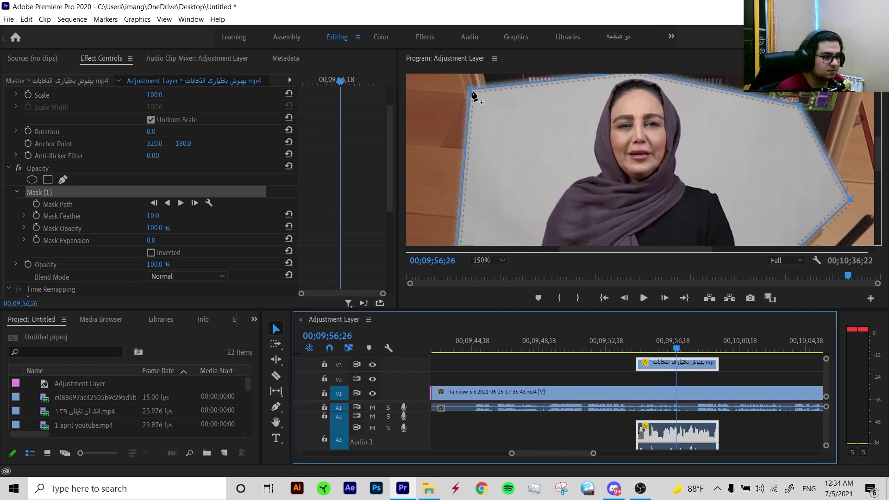
key(shift+/)
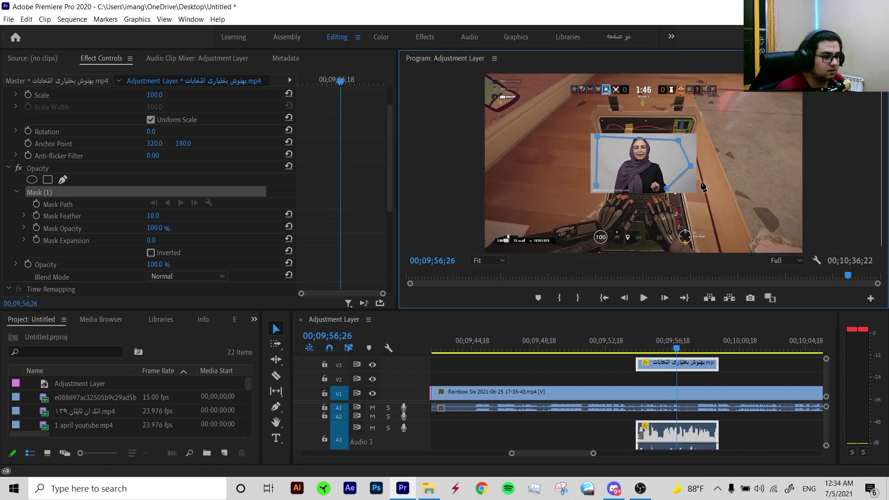
Add a mask vertex below the top-left corner and shape its Bezier curve along the phone edge.
click(600, 181)
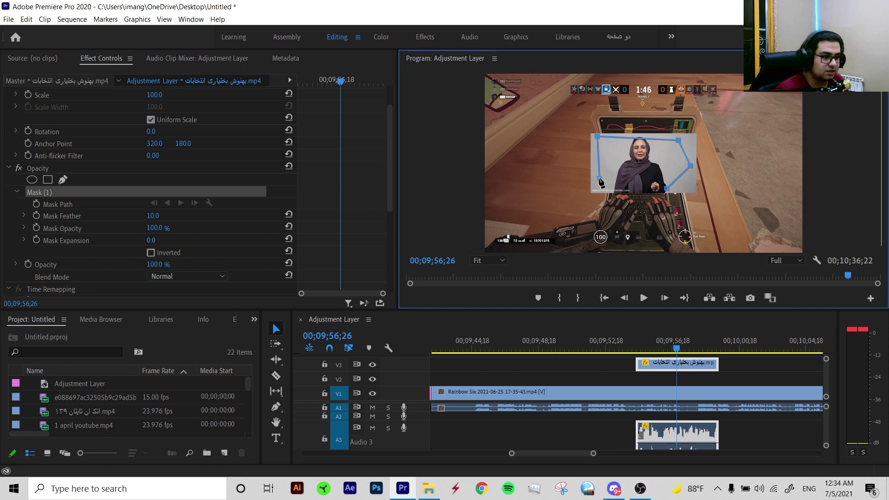
drag(599, 180, 642, 194)
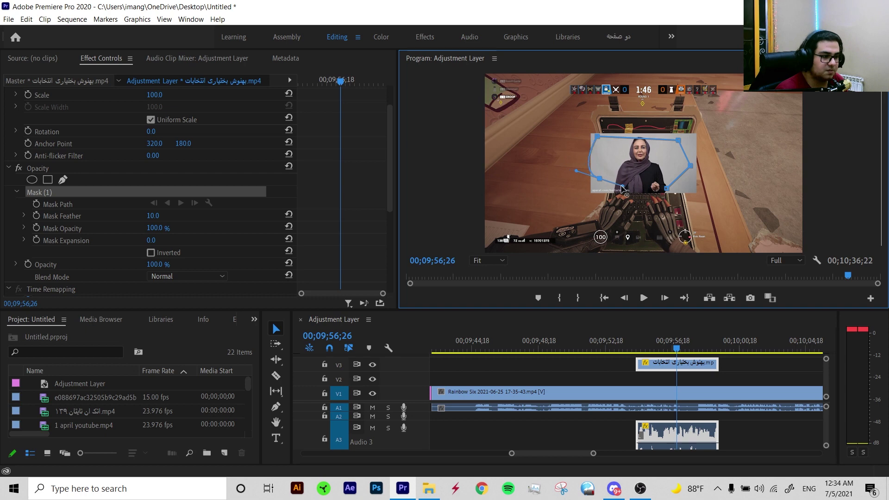
drag(642, 194, 610, 192)
key(=)
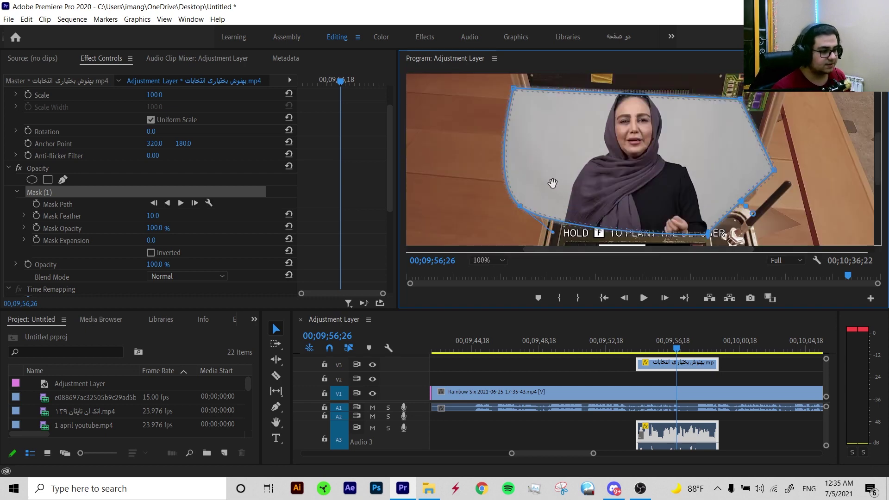
click(523, 206)
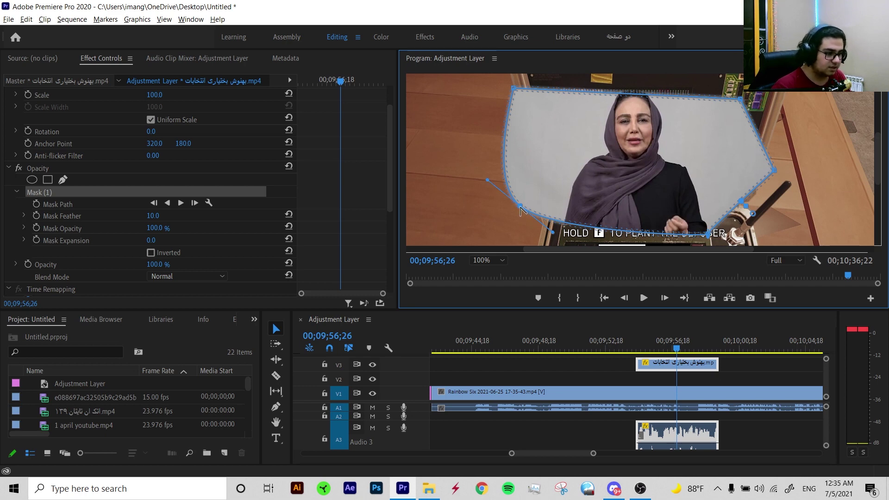
alt+click(520, 206)
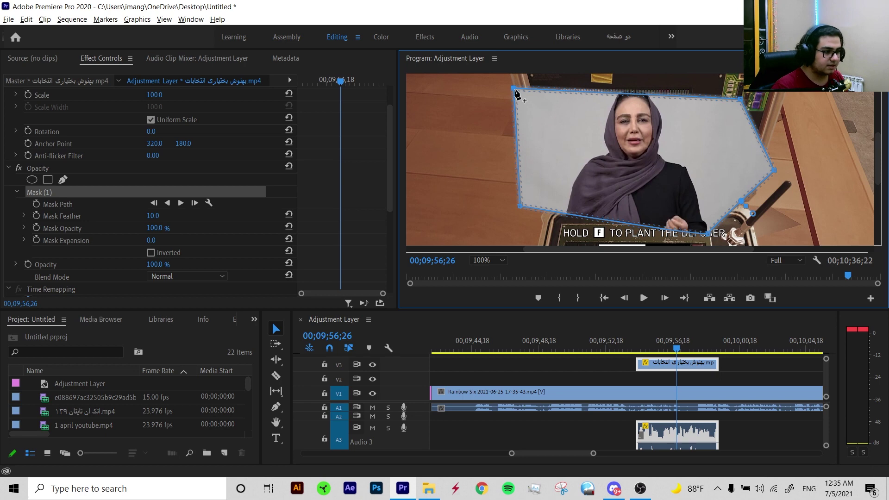
alt+click(514, 90)
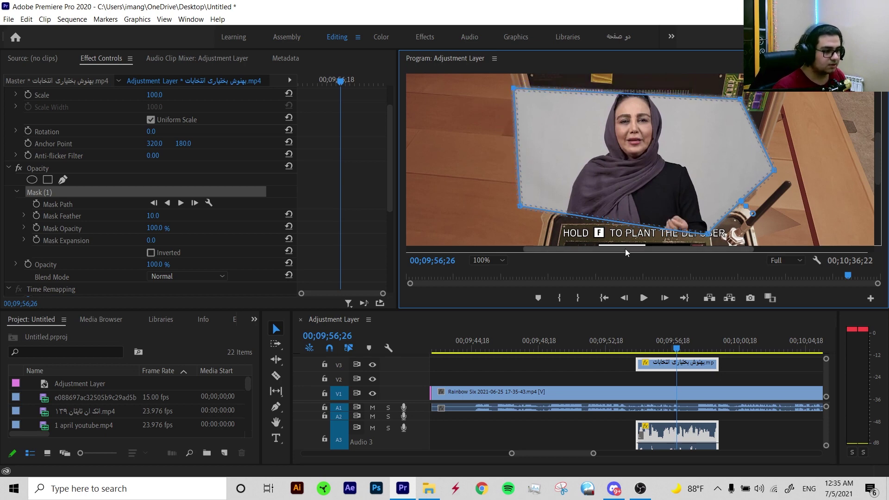
scroll(625, 248, up, 2)
mouse_move(877, 148)
mouse_down()
mouse_move(876, 167)
mouse_move(876, 132)
mouse_up()
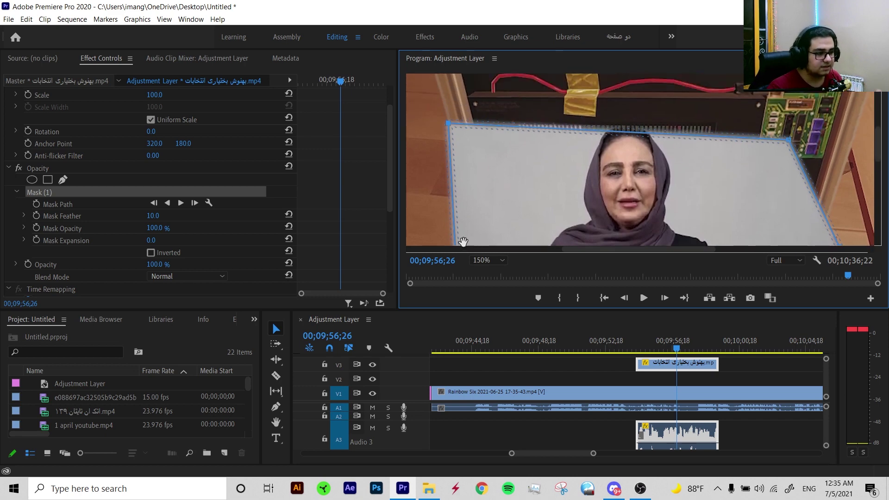
scroll(482, 262, down, 1)
drag(877, 139, 872, 185)
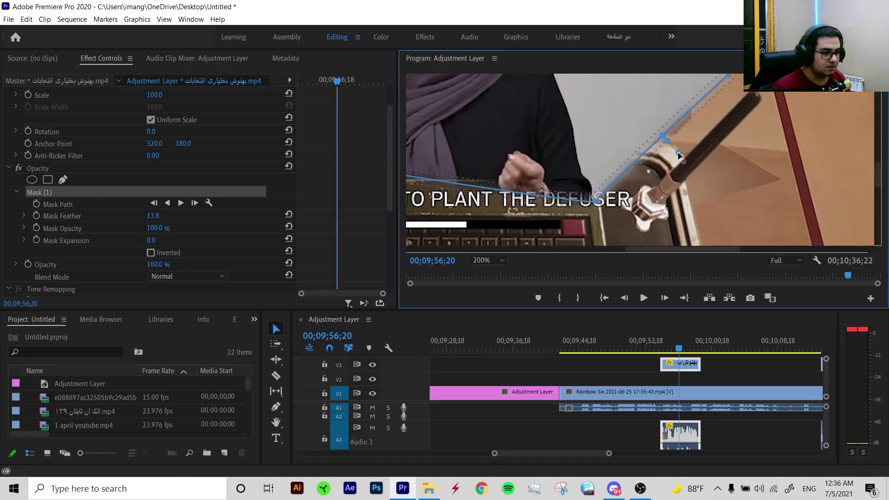
Fit Mask (1) to the phone with Expansion -14.8 and Feather 0.0, viewing at Fit.
mouse_move(681, 155)
mouse_down()
mouse_move(704, 178)
mouse_move(661, 147)
mouse_up()
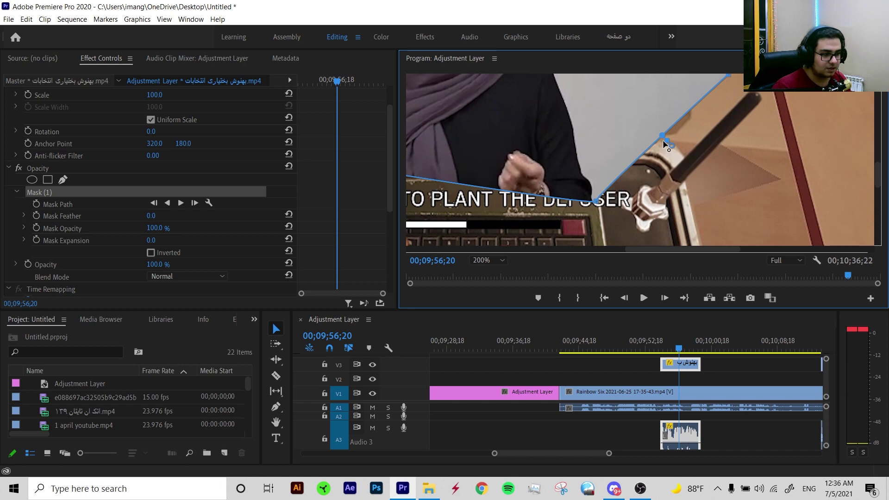
mouse_move(650, 132)
mouse_down()
mouse_move(610, 115)
mouse_move(628, 121)
mouse_move(626, 102)
mouse_move(636, 106)
mouse_move(677, 151)
mouse_up()
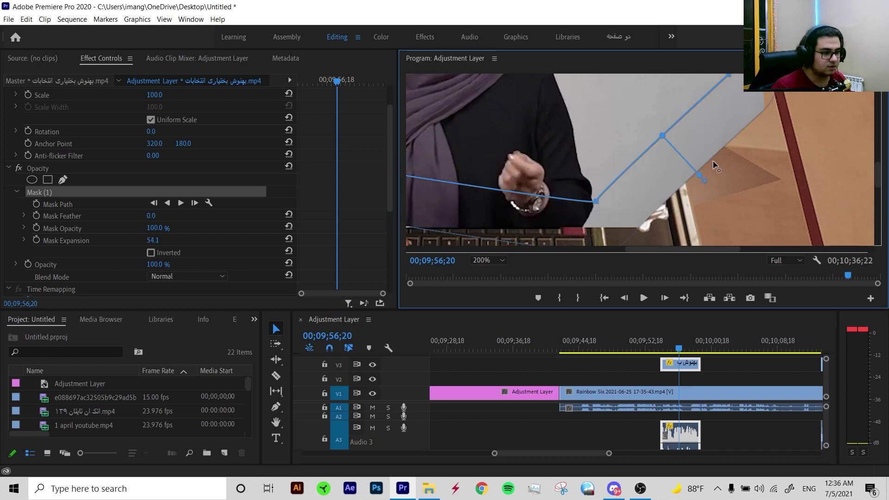
drag(678, 156, 677, 150)
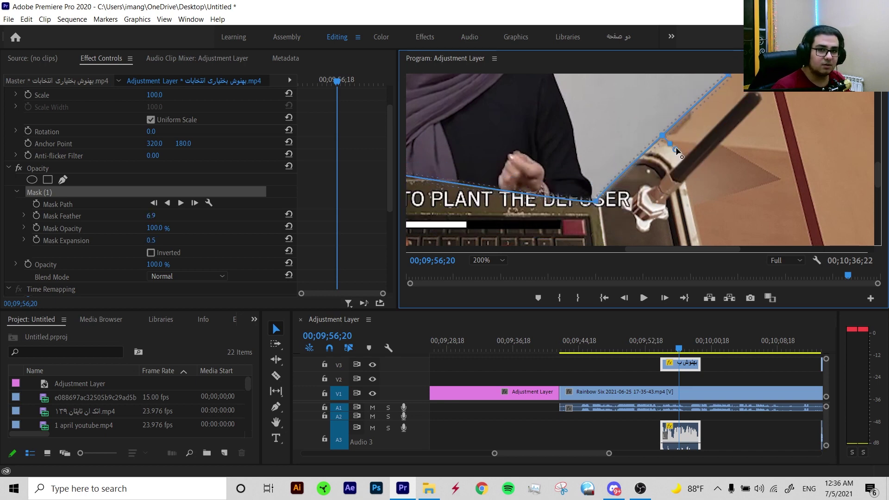
click(502, 260)
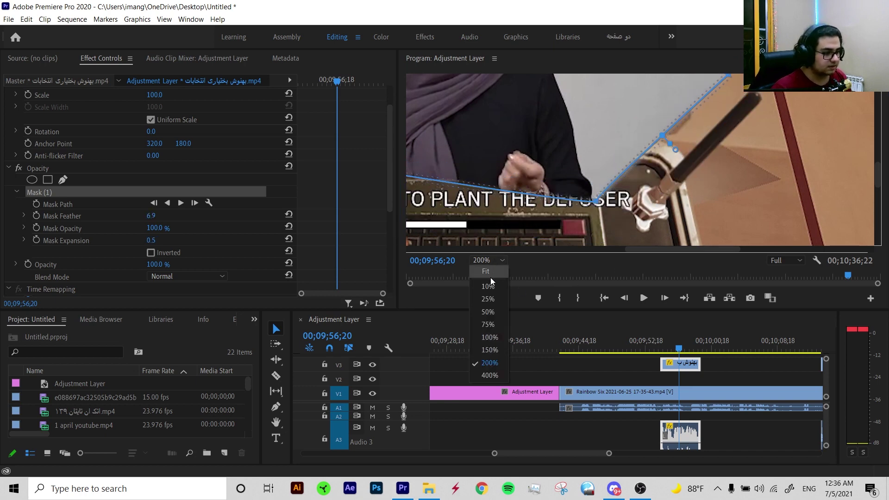
click(490, 277)
key(=)
click(663, 368)
drag(672, 155, 664, 172)
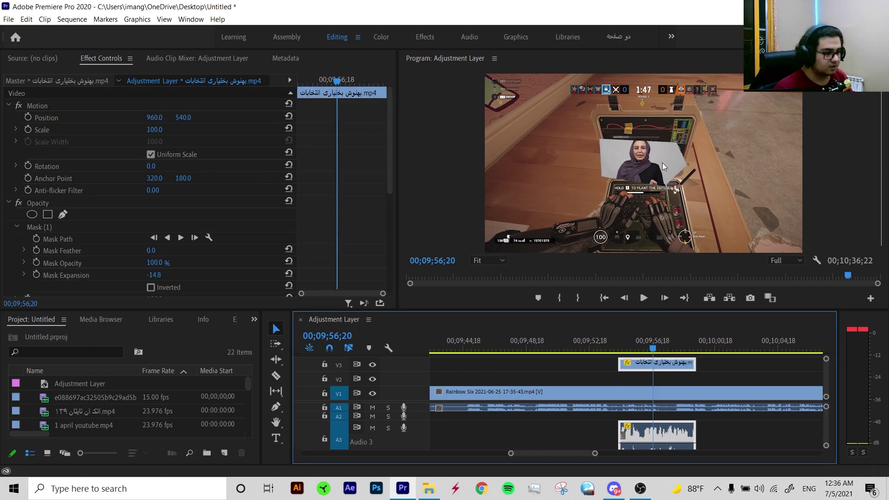
Delete the selected mask, then select the man's face clip on V2 at 00;05;49;16.
click(60, 225)
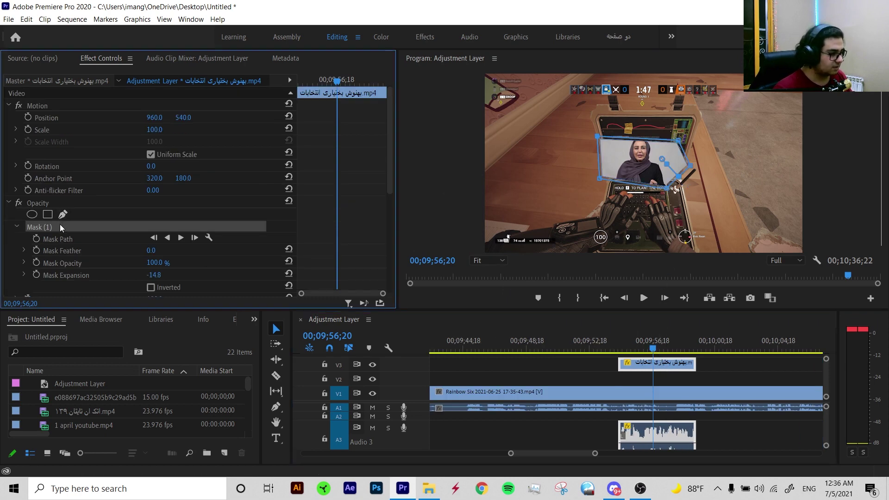
key(Delete)
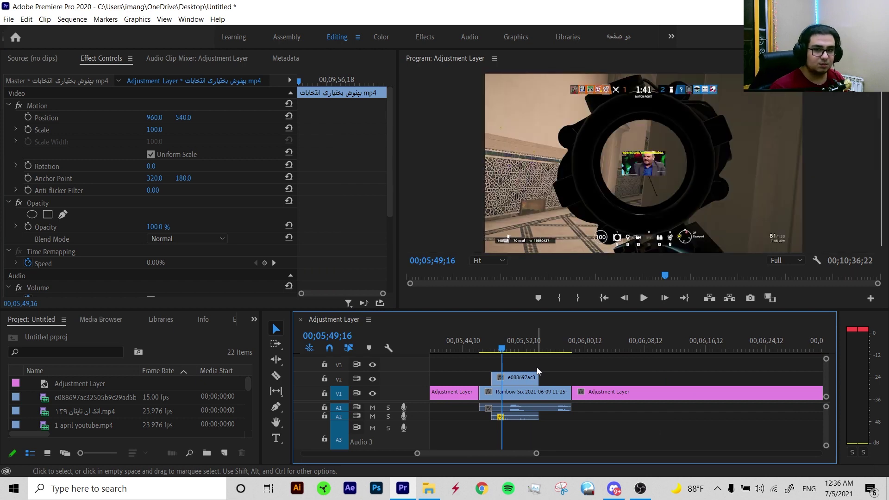
click(535, 377)
key(equal)
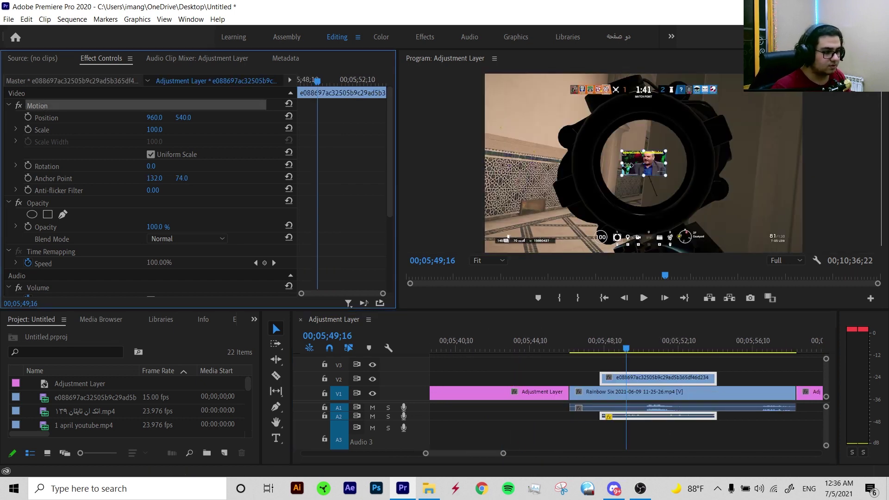
Scale the V2 face clip to 542.5 and position it at 851.6, 578.4.
click(635, 378)
drag(622, 164, 549, 163)
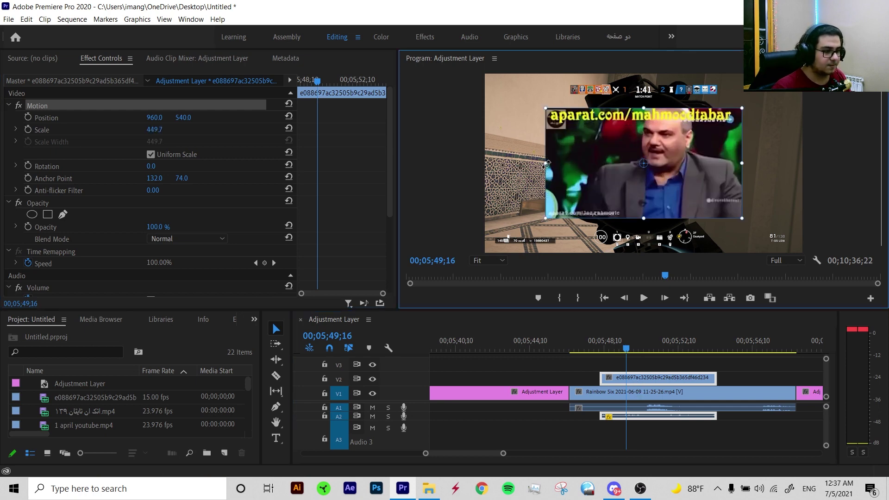
mouse_move(634, 153)
mouse_down()
mouse_move(637, 234)
mouse_move(657, 128)
mouse_up()
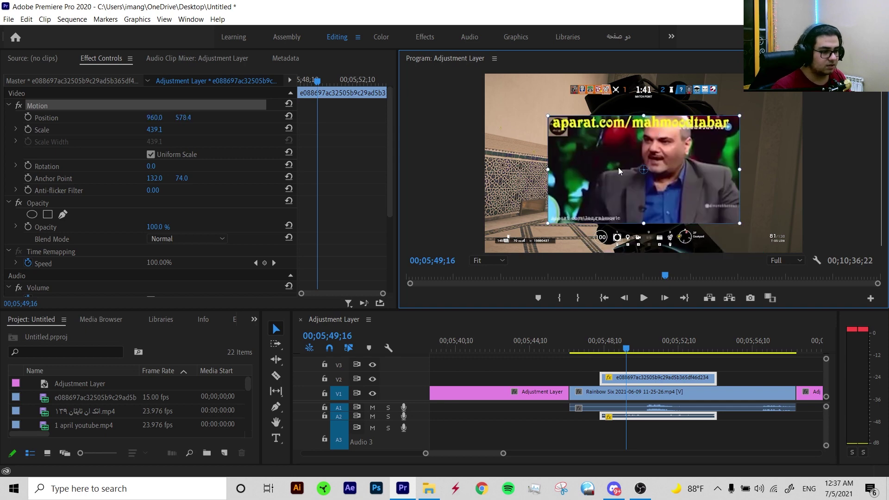
drag(551, 172, 525, 173)
drag(578, 185, 564, 187)
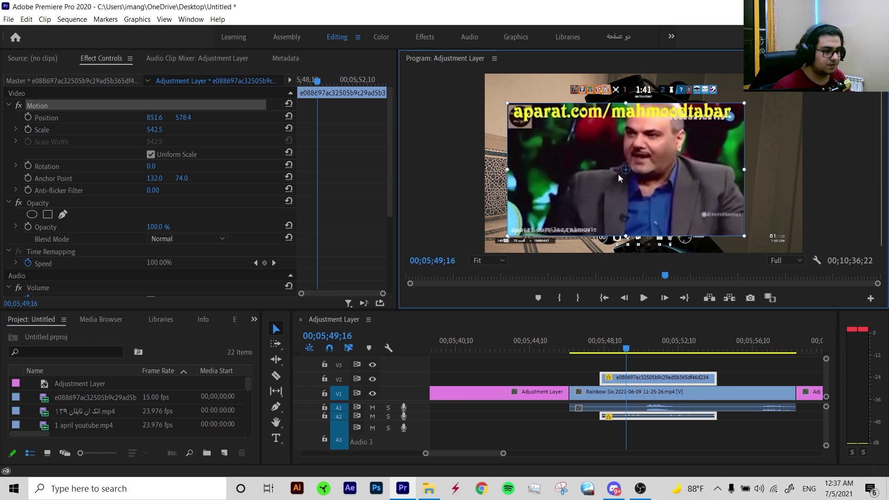
scroll(106, 199, down, 3)
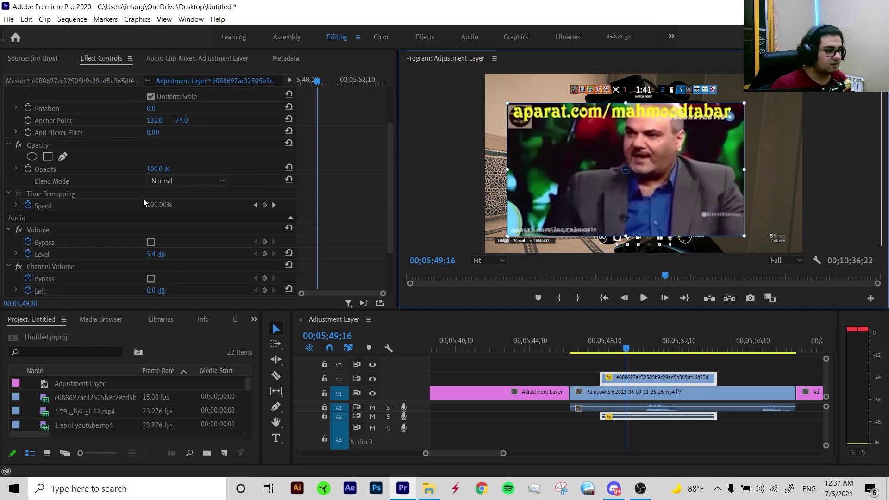
click(238, 320)
Search the Effects panel for 'crop' and apply Crop to the V2 face clip.
click(42, 333)
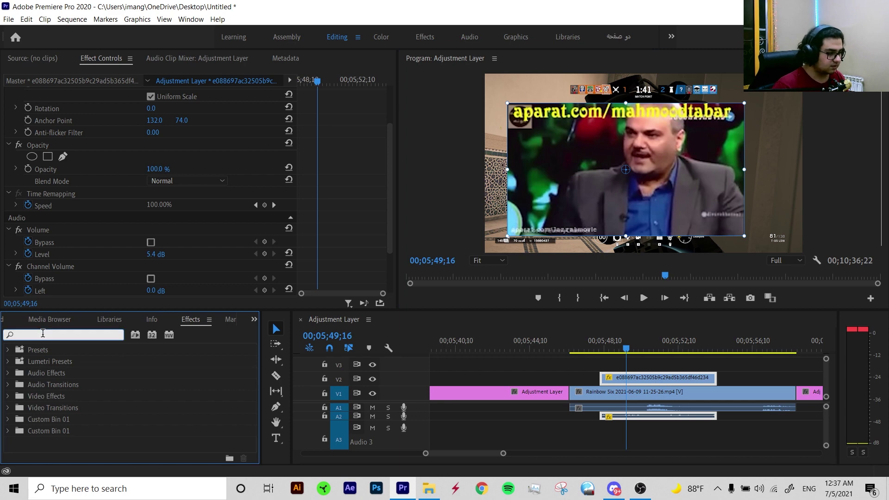
text(crop)
mouse_move(47, 418)
mouse_down()
mouse_move(538, 374)
mouse_move(648, 378)
mouse_up()
Crop the face clip to Left 36.7%, Top 11.5%, Right 21.3%, Bottom 13.6%.
scroll(185, 240, down, 4)
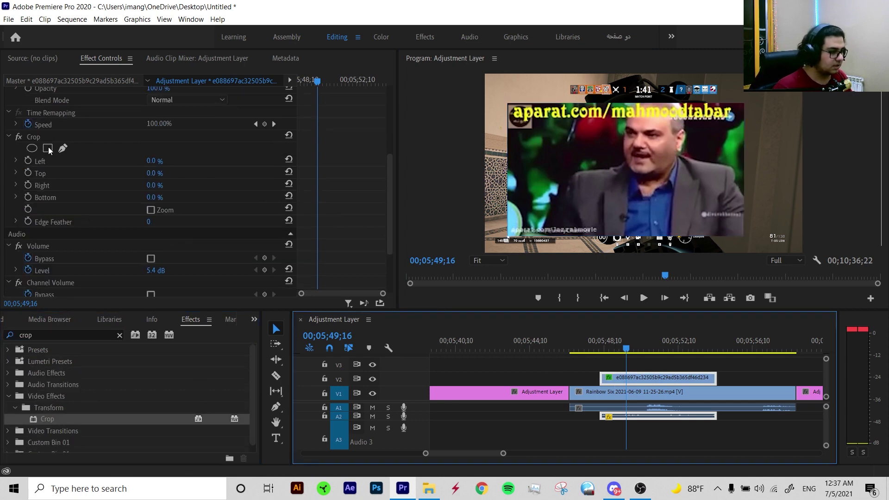
drag(519, 181, 597, 180)
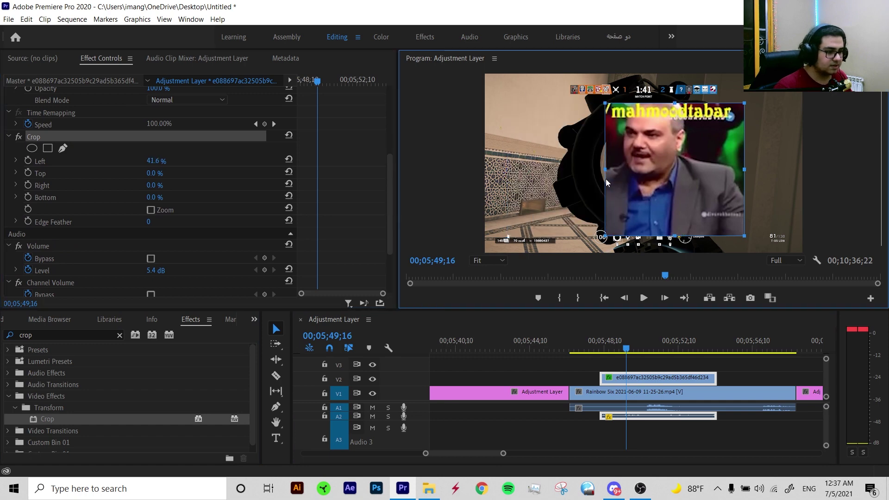
drag(665, 119, 658, 118)
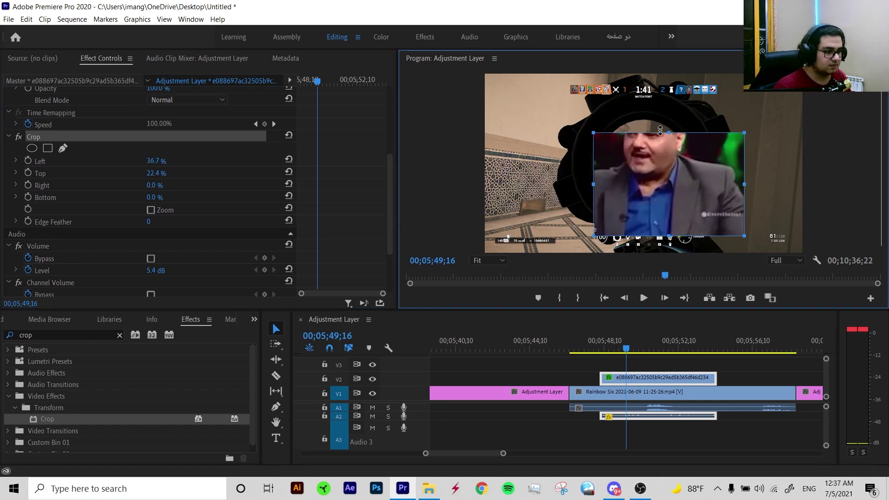
mouse_move(744, 174)
mouse_down()
mouse_move(673, 178)
mouse_move(693, 177)
mouse_up()
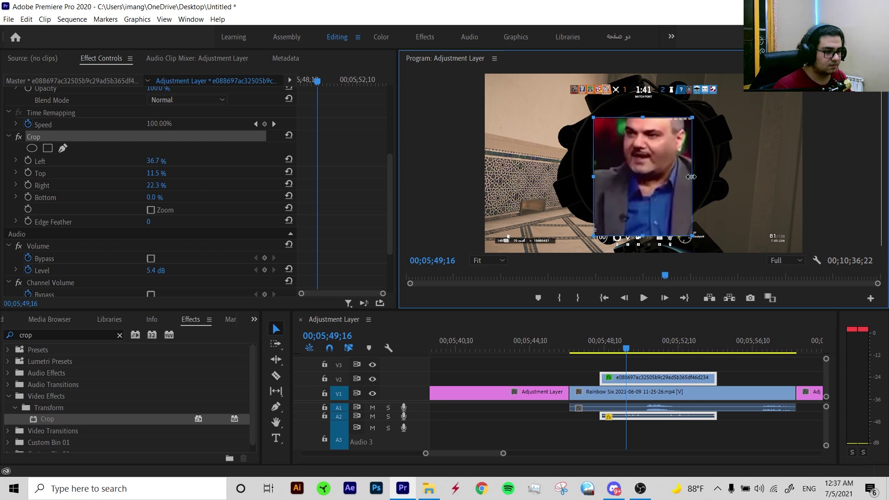
drag(638, 205, 639, 218)
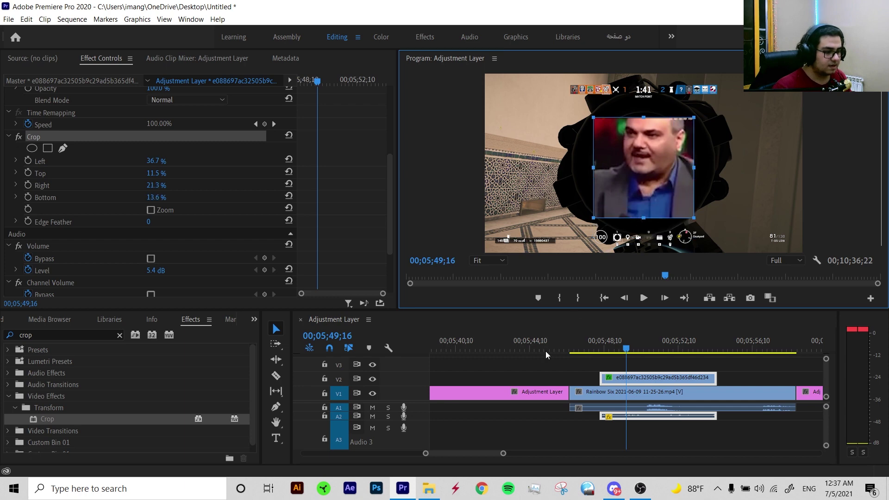
click(634, 376)
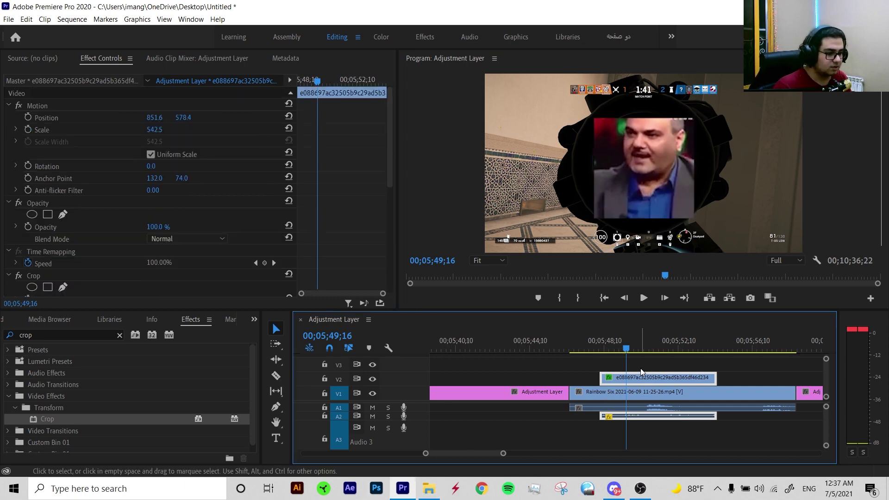
Reselect the V2 face clip and lower its opacity to make it semi-transparent.
click(640, 368)
click(676, 377)
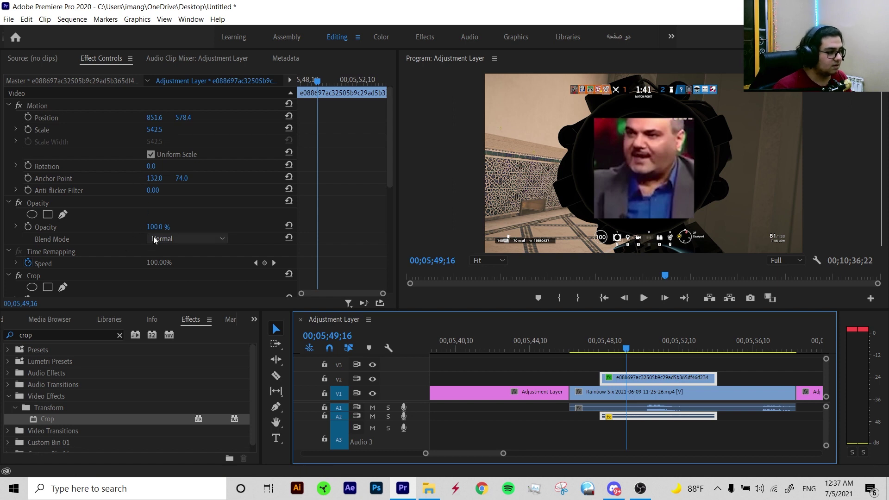
drag(156, 227, 113, 227)
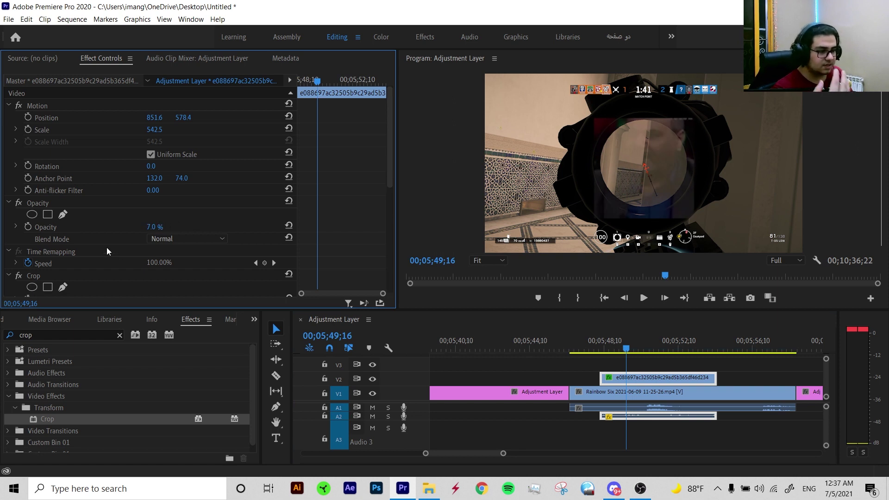
At 200% zoom, draw a curved freeform mask along the scope's inner ring.
click(63, 214)
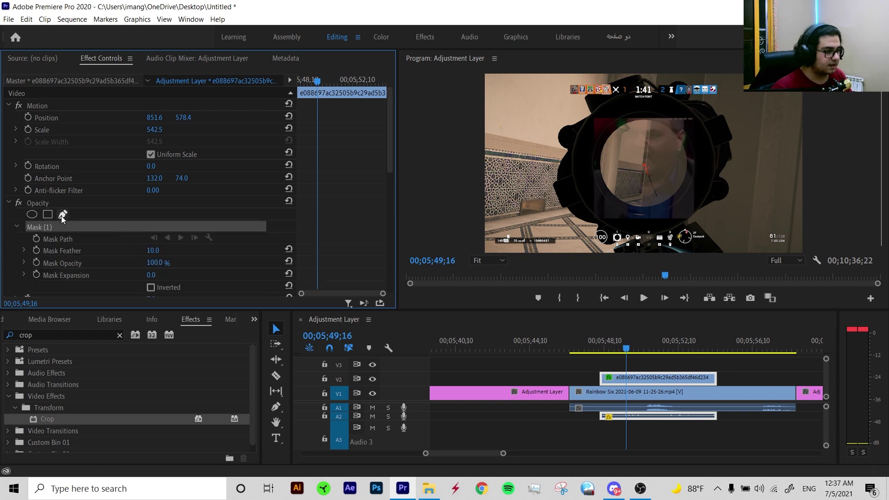
click(489, 260)
click(488, 357)
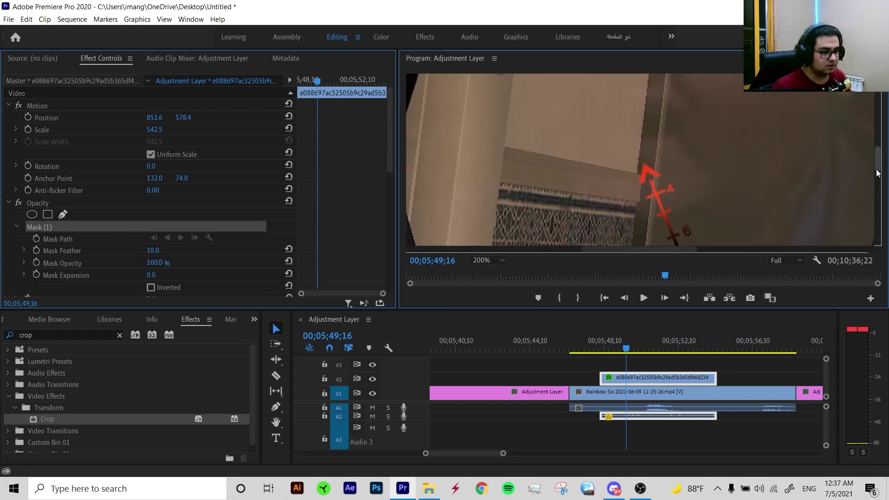
drag(876, 172, 866, 136)
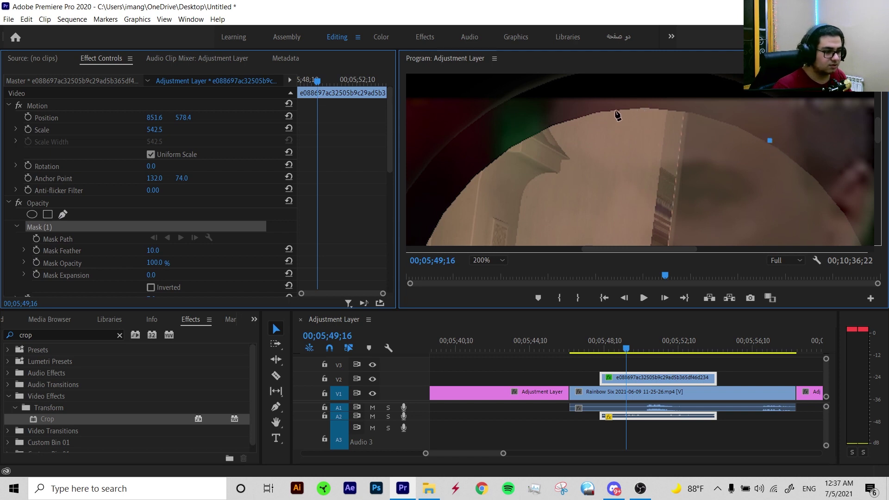
drag(594, 110, 547, 127)
key(ctrl+z)
click(579, 115)
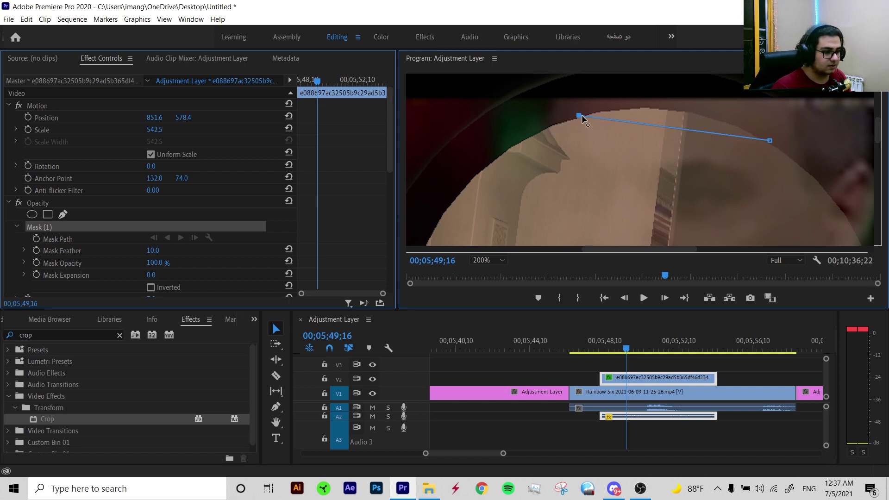
key(ctrl+z)
click(674, 111)
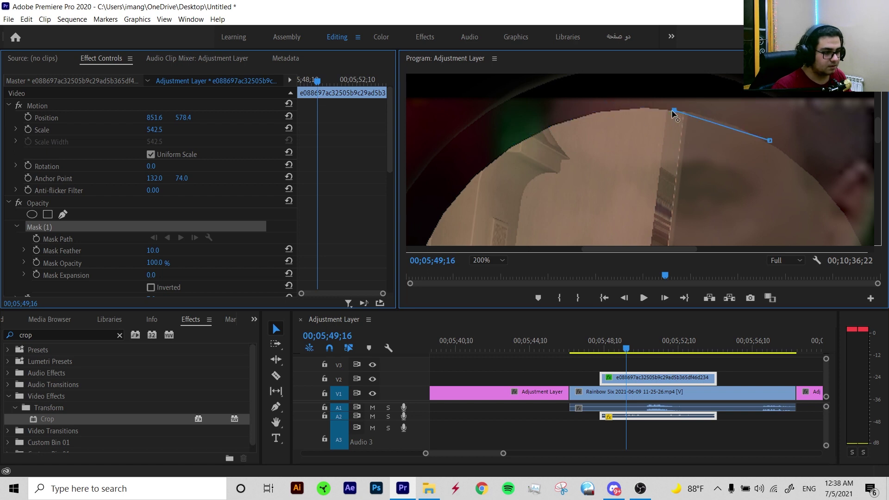
drag(673, 110, 623, 110)
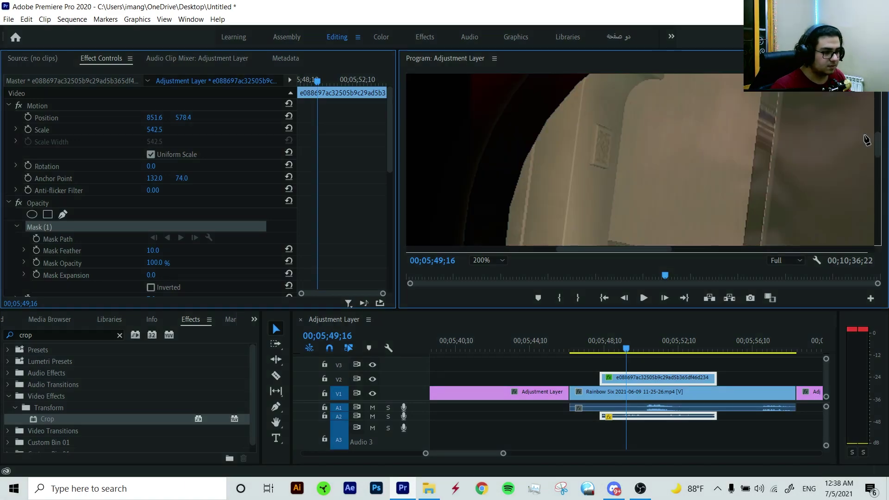
Set the Program monitor zoom back to Fit.
scroll(534, 167, down, 3)
scroll(535, 167, down, 5)
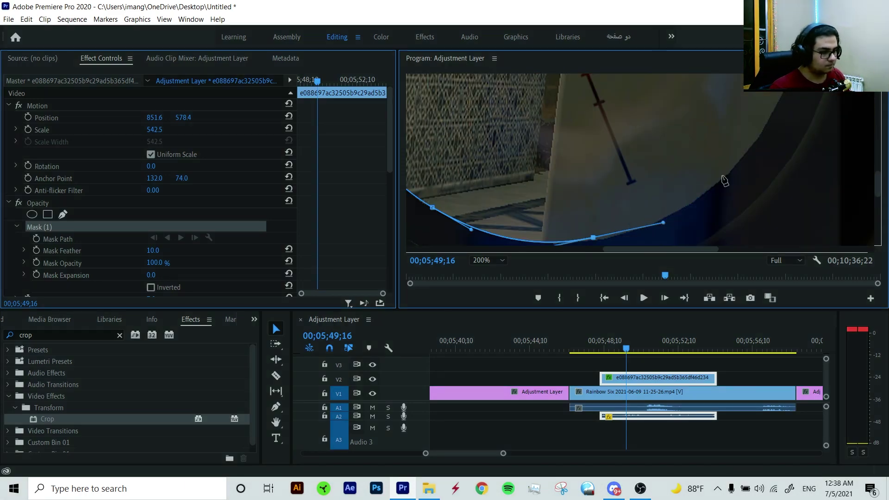
scroll(706, 132, up, 5)
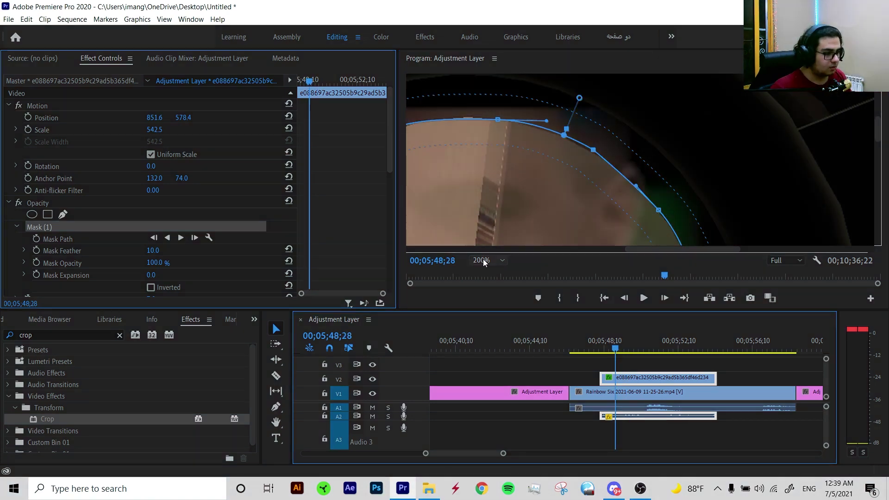
click(484, 260)
click(488, 271)
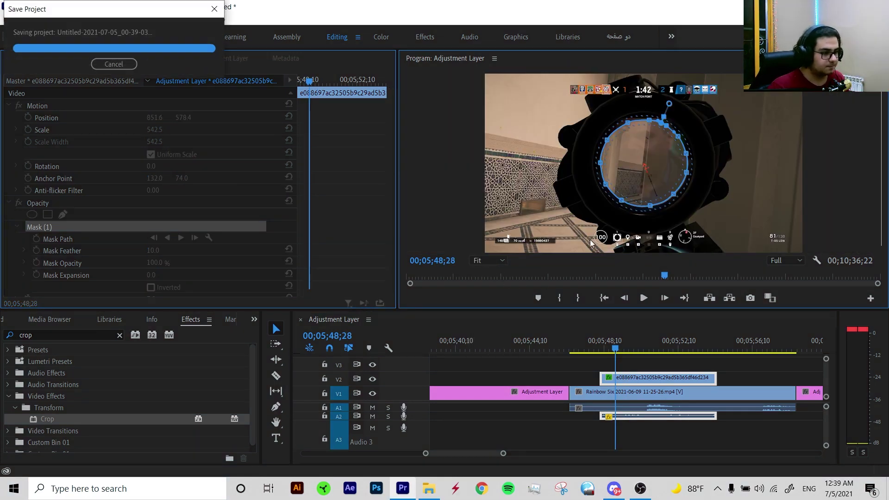
Raise the face clip's opacity to 100% and reduce its mask feather to 1.3 at 100% zoom.
scroll(156, 189, down, 3)
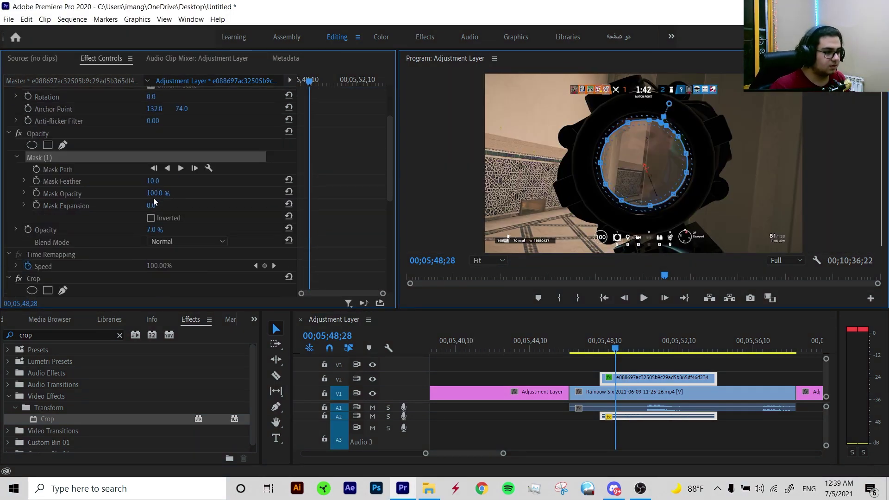
drag(150, 233, 194, 233)
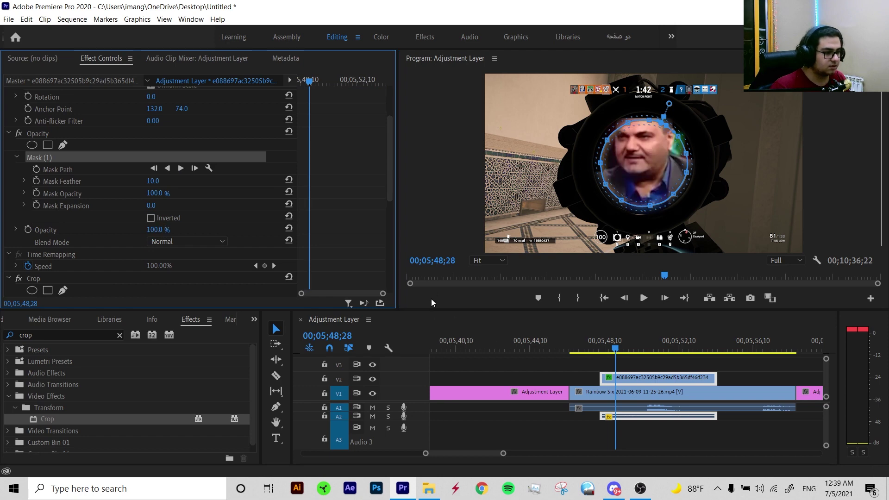
click(475, 262)
click(489, 337)
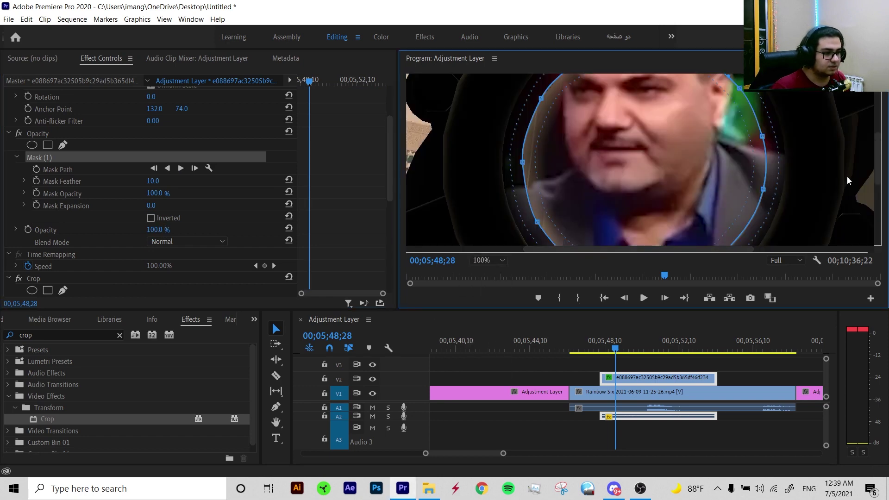
drag(879, 166, 868, 144)
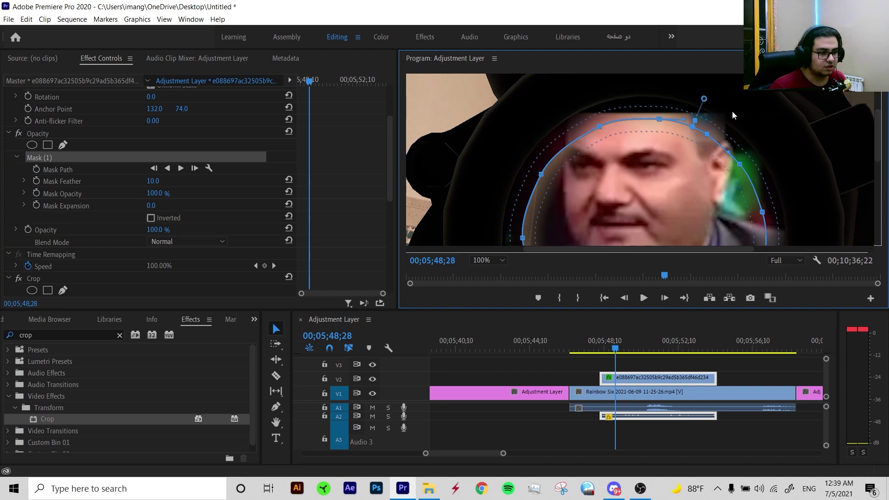
drag(704, 100, 697, 113)
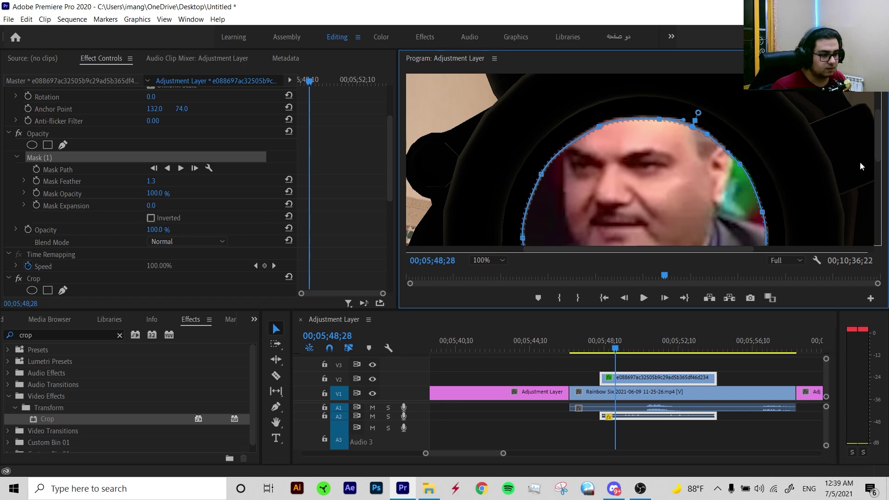
drag(880, 149, 874, 160)
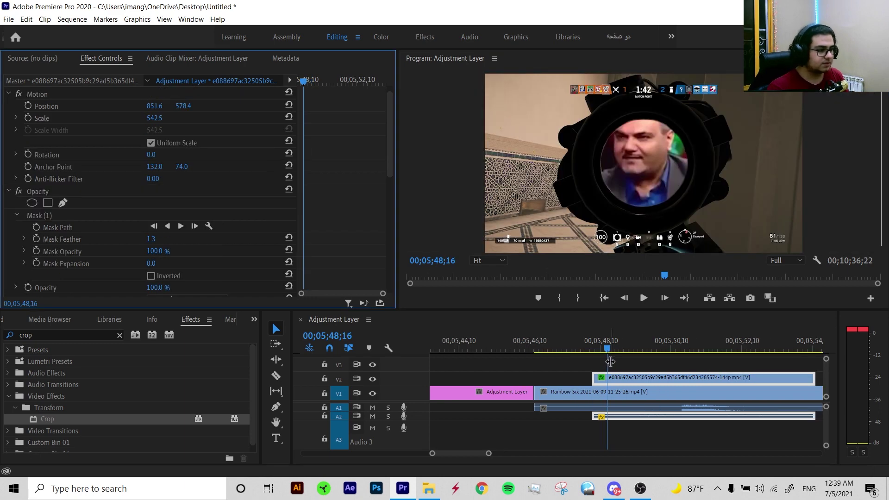
Jump to the 00;05;46;13 edit point and maximize the Program monitor.
click(589, 341)
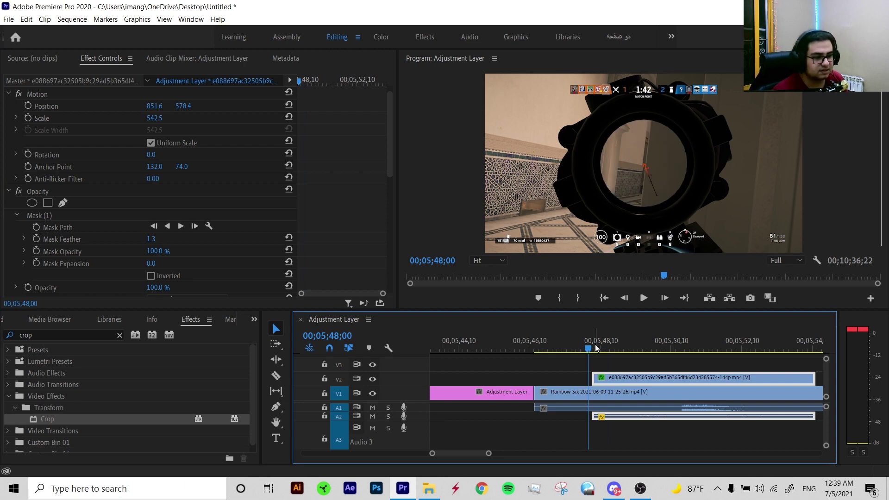
key(Up)
click(588, 61)
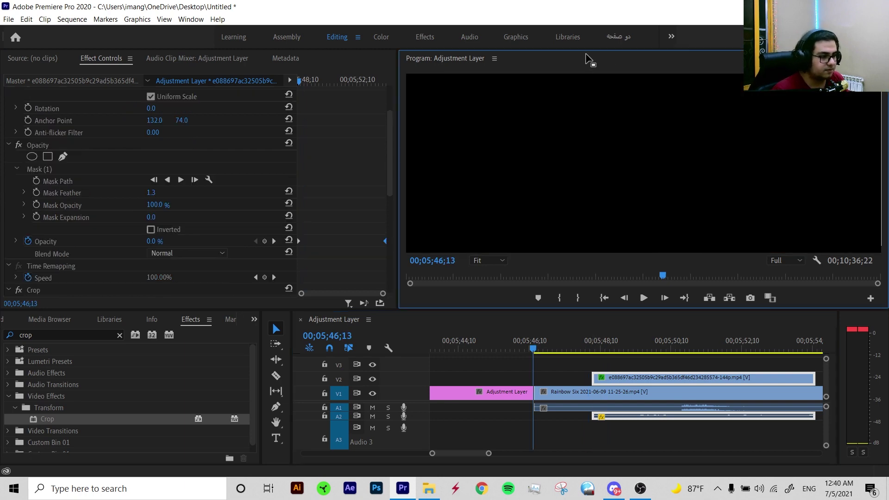
key(grave)
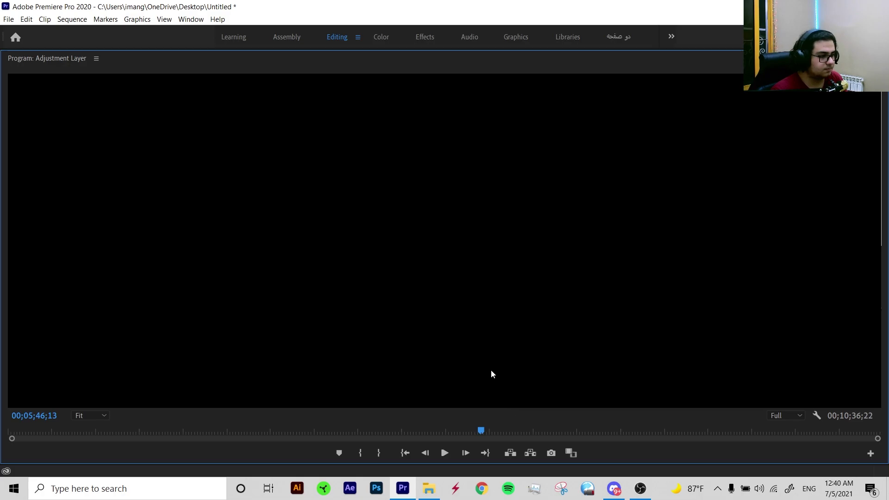
Play the sequence full screen, then stop and park the playhead at 00;07;41;15.
key(space)
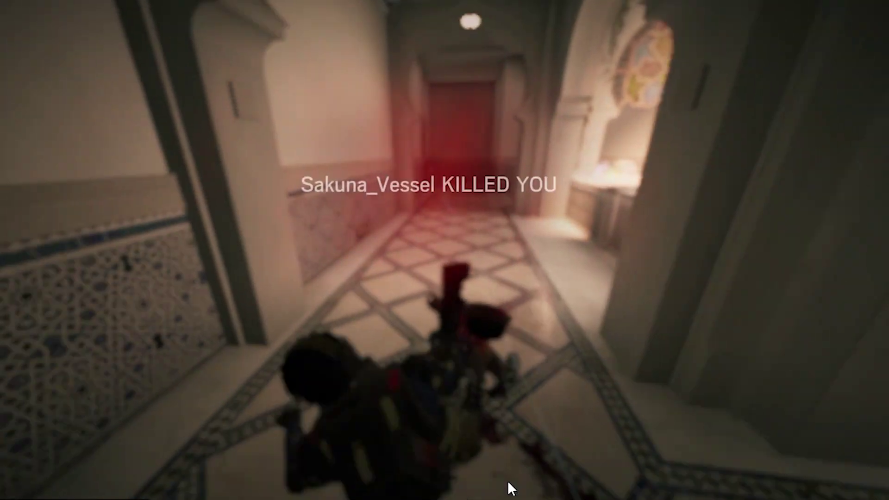
key(Escape)
click(616, 343)
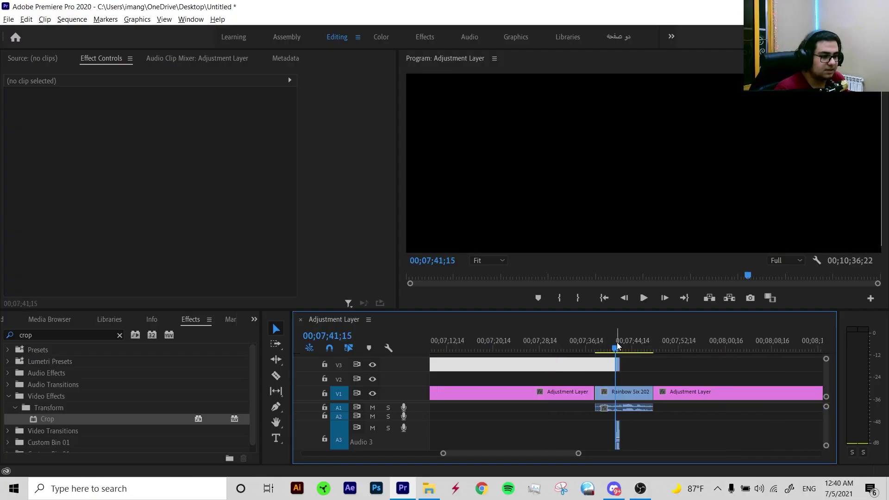
Enlarge do it.mp4, zoom the monitor to 100% and move the clip onto the phone's screen.
key(ctrl+z)
key(ctrl+z)
key(ctrl+z)
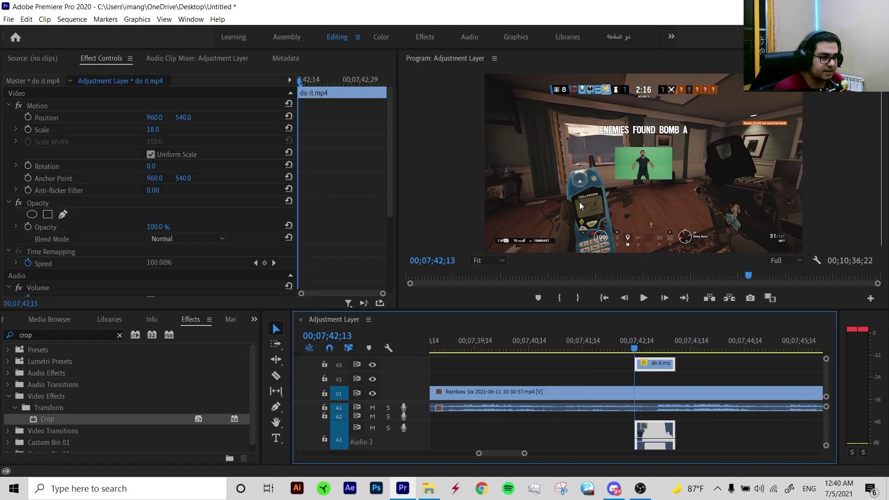
click(702, 365)
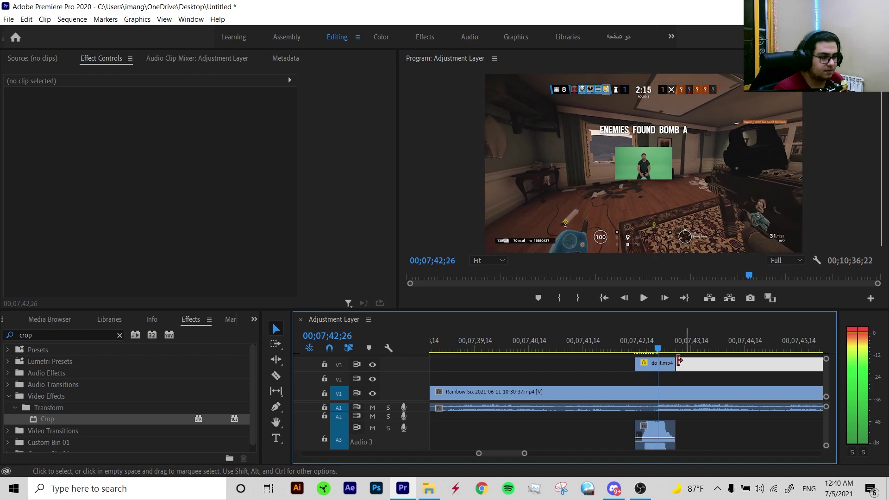
key(=)
click(643, 370)
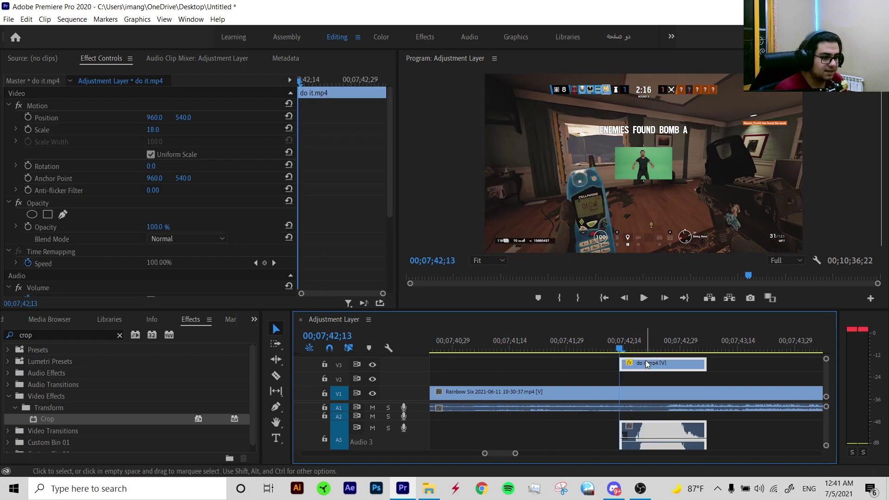
click(53, 101)
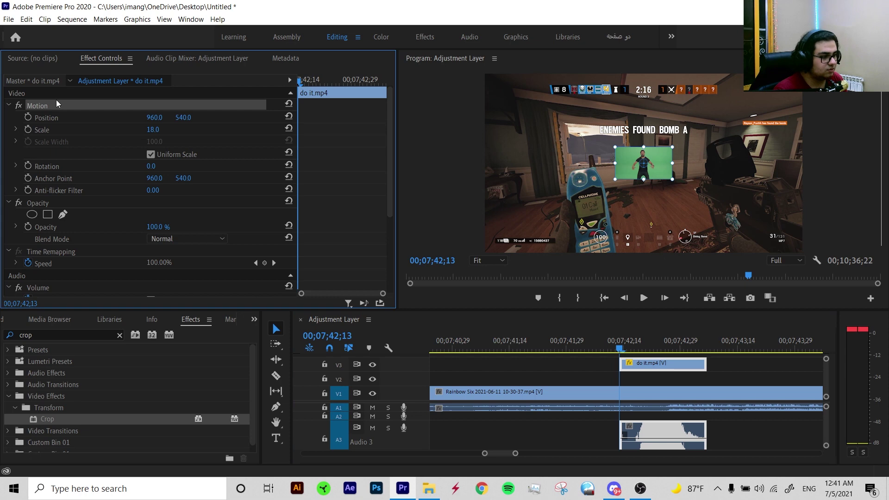
drag(653, 176, 619, 178)
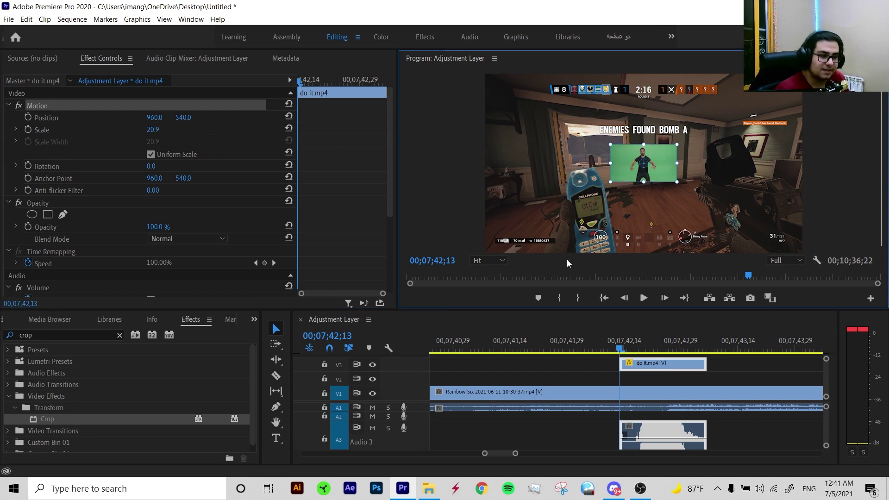
click(490, 260)
click(492, 324)
drag(878, 158, 877, 185)
drag(691, 253, 645, 254)
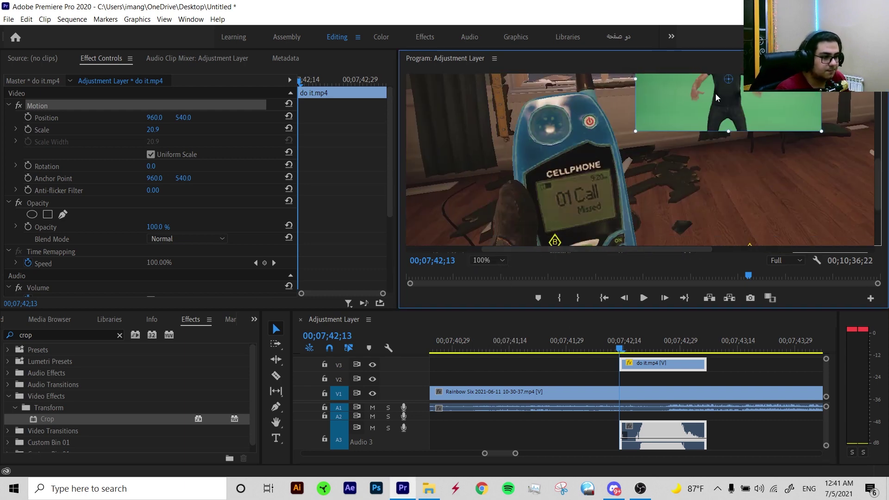
drag(715, 93, 546, 193)
Lower the green-screen clip's opacity to 14% and its scale to 15.3.
scroll(134, 179, down, 3)
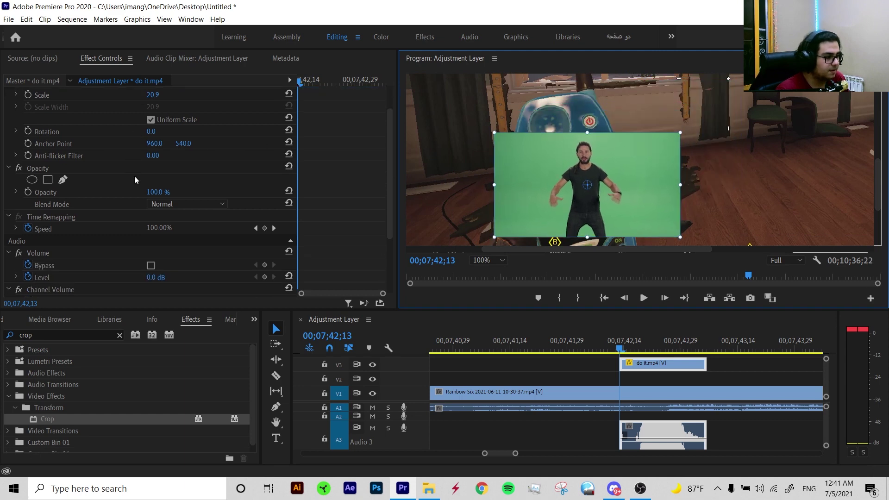
drag(157, 195, 117, 195)
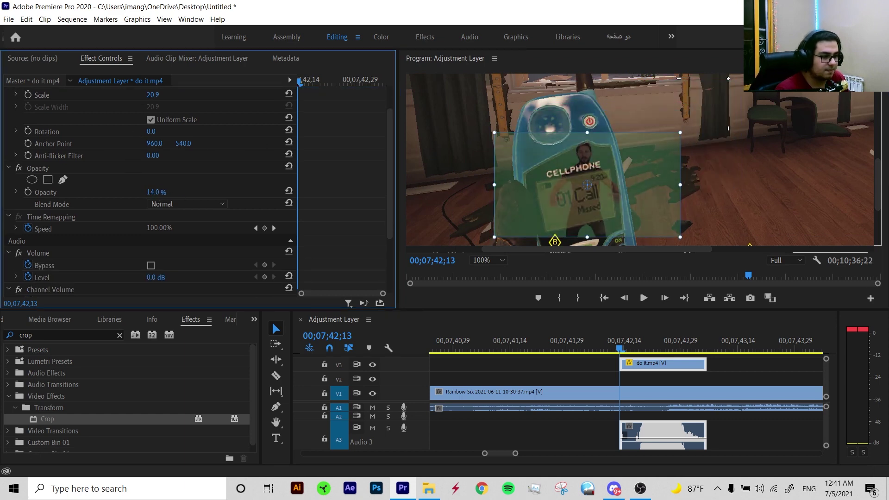
drag(680, 184, 655, 185)
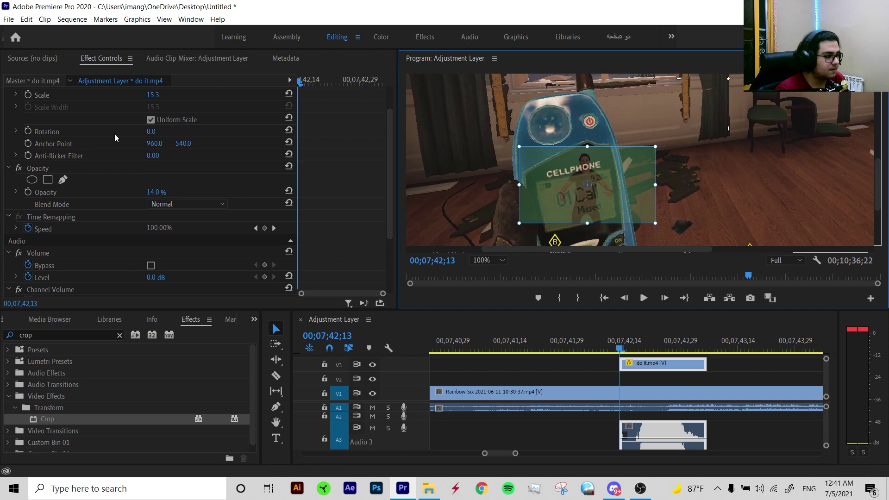
scroll(52, 121, up, 3)
Set Position, Scale and Rotation keyframes and tilt the clip to -8.5° rotation.
click(28, 118)
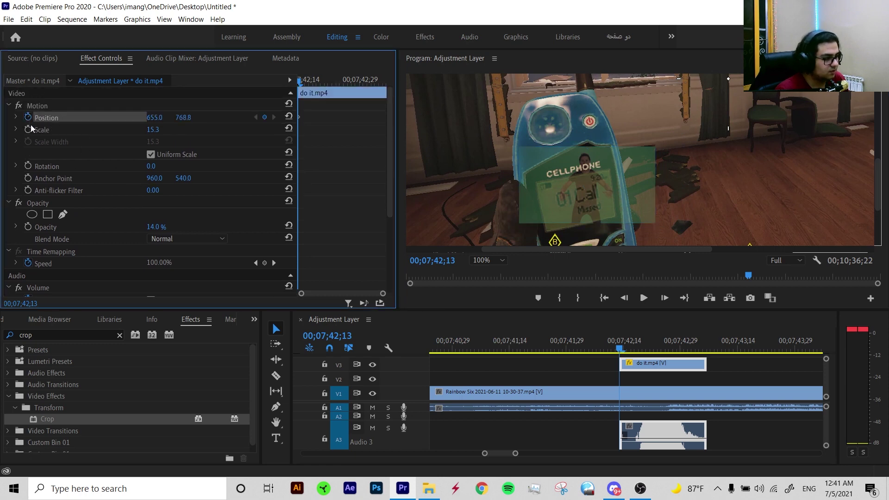
click(28, 130)
click(28, 166)
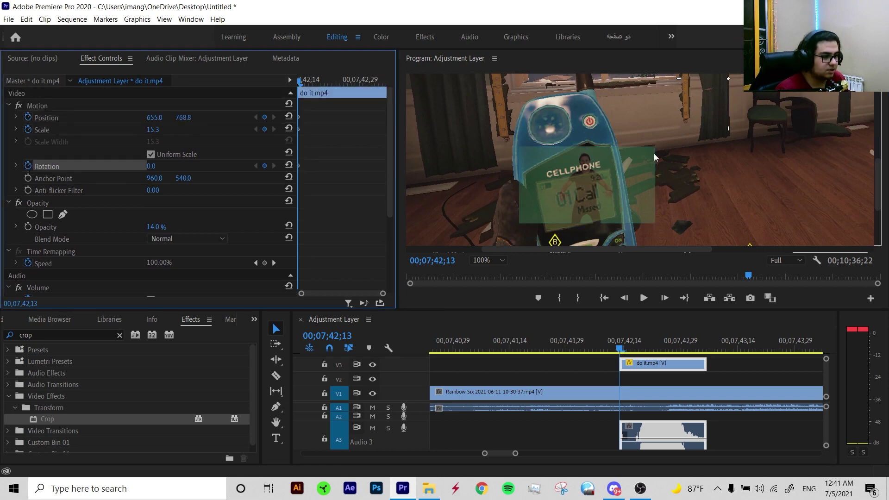
click(40, 106)
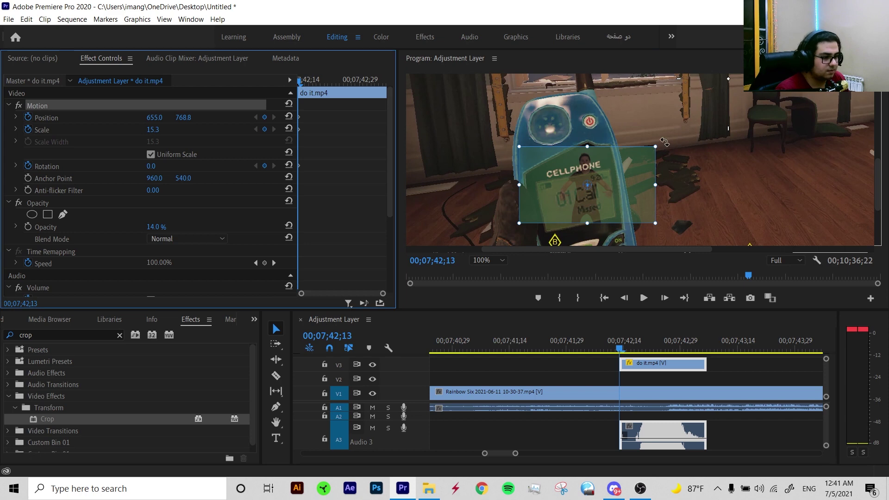
drag(664, 142, 653, 132)
Start do it.mp4 one frame after the playhead and move the overlay onto the phone screen.
click(611, 346)
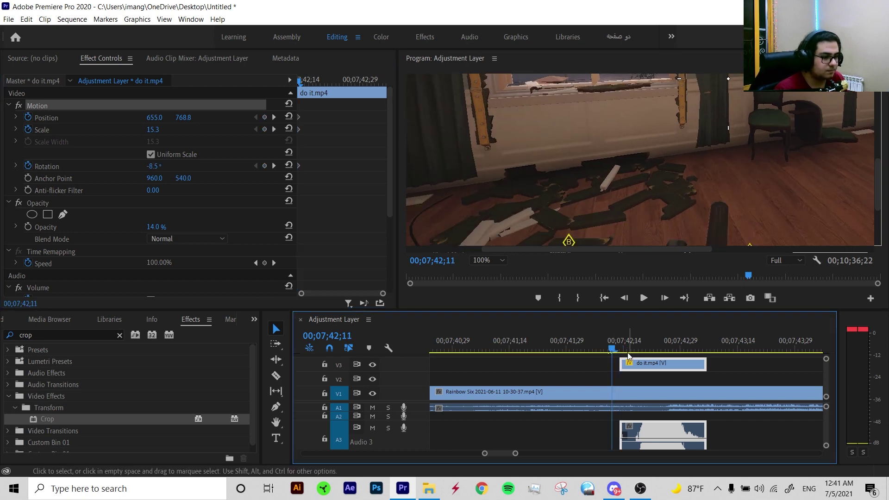
scroll(791, 263, down, 2)
scroll(791, 263, down, 3)
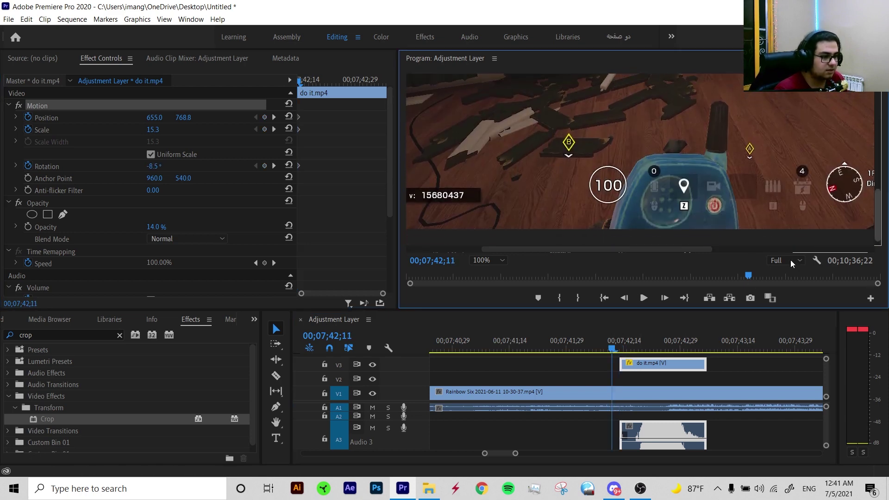
click(623, 382)
key(Right)
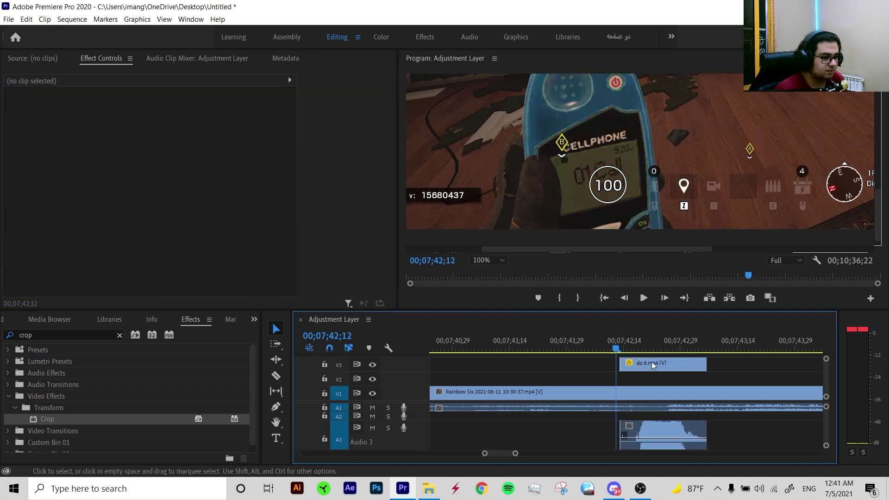
drag(652, 364, 649, 363)
click(88, 105)
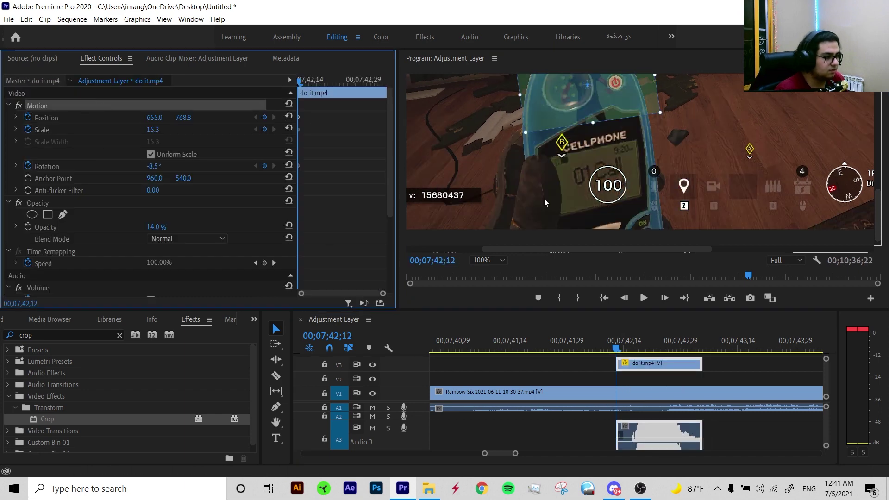
drag(603, 101, 623, 188)
Keyframe the overlay's Position and Rotation over the next two frames to follow the phone.
key(Right)
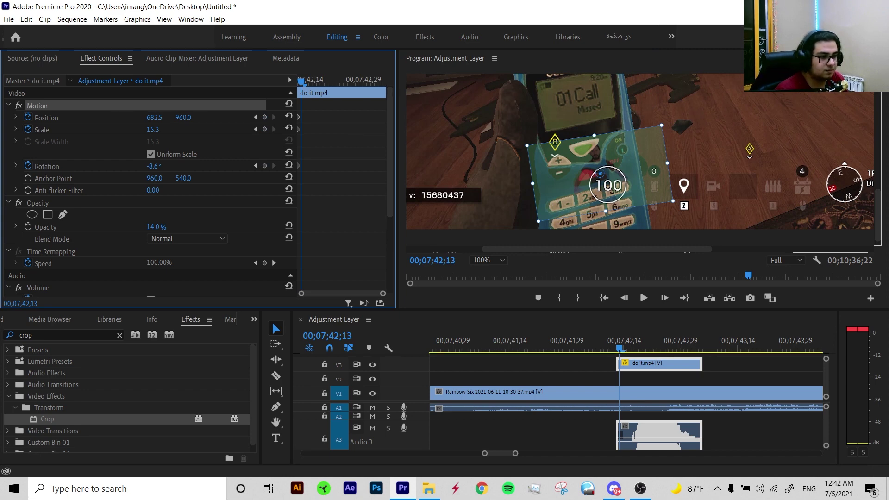
mouse_move(878, 208)
mouse_down()
mouse_move(654, 194)
mouse_move(621, 114)
mouse_up()
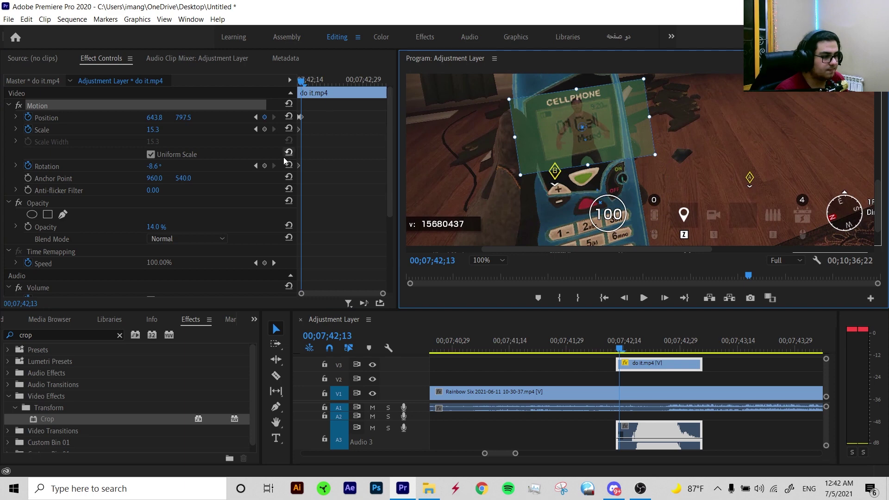
click(267, 167)
click(265, 129)
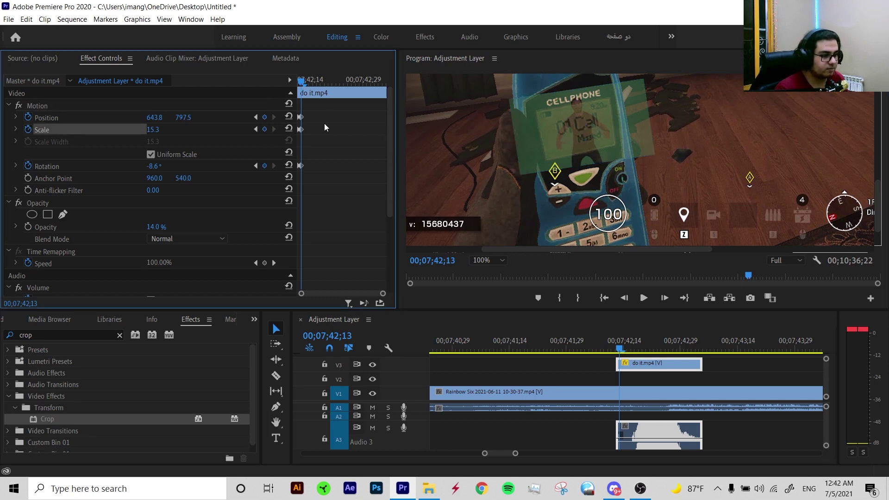
key(Right)
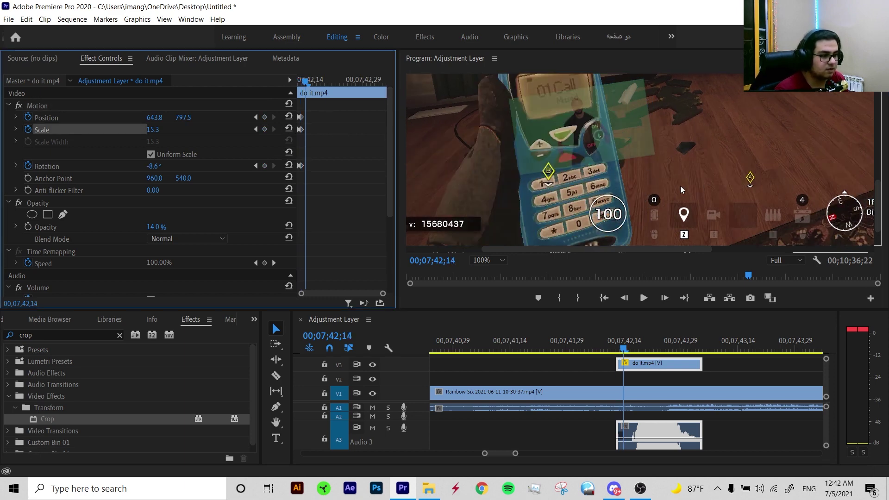
drag(881, 186, 881, 174)
click(77, 105)
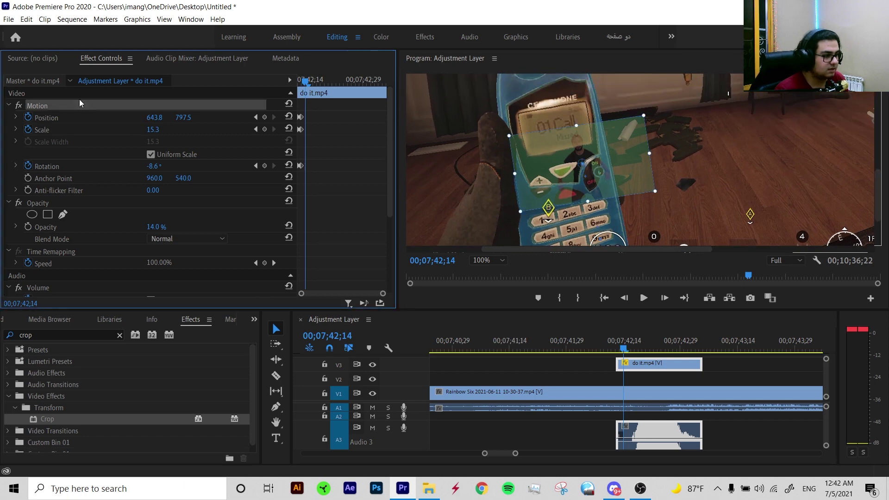
drag(564, 169, 543, 134)
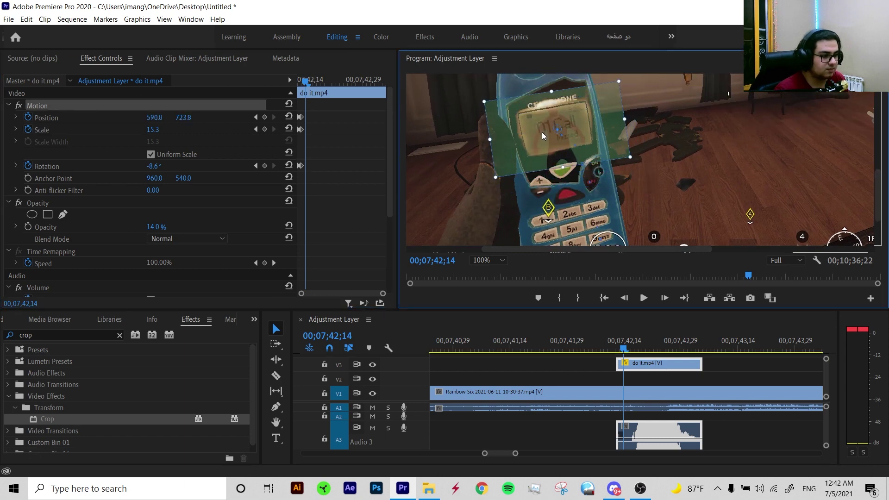
Continue stepping ahead several frames, repositioning the overlay to track the moving phone.
key(Right)
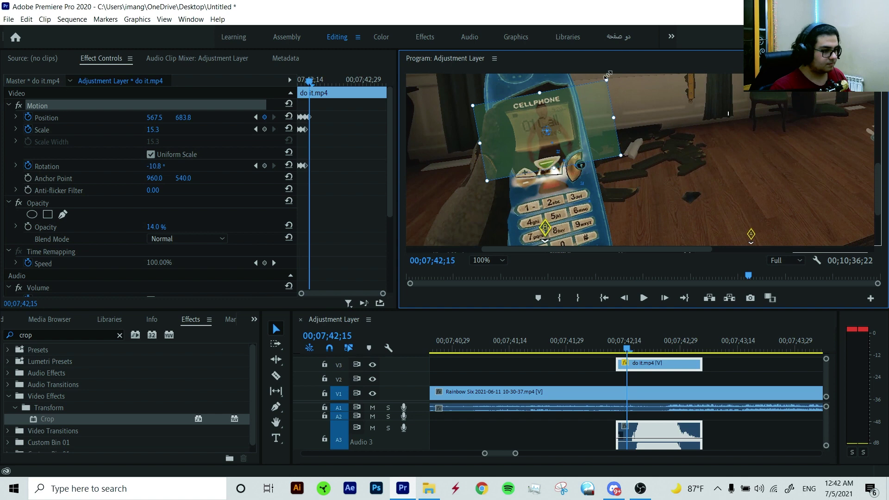
key(Right)
key(Right)
key(Right)
key(Right)
drag(586, 176, 599, 171)
key(Right)
key(Right)
key(Right)
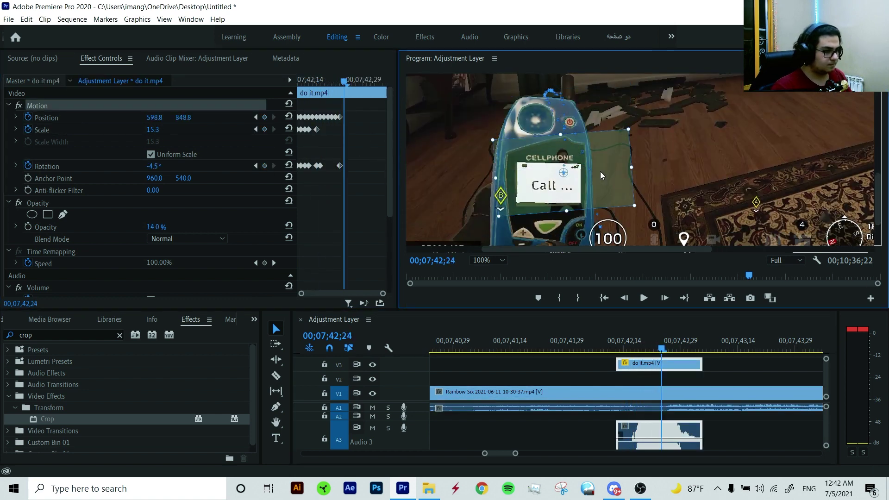
key(Right)
key(Right)
key(Right)
drag(878, 185, 878, 218)
Return the playhead to 42;14 and fit the whole frame in the Program Monitor.
click(623, 343)
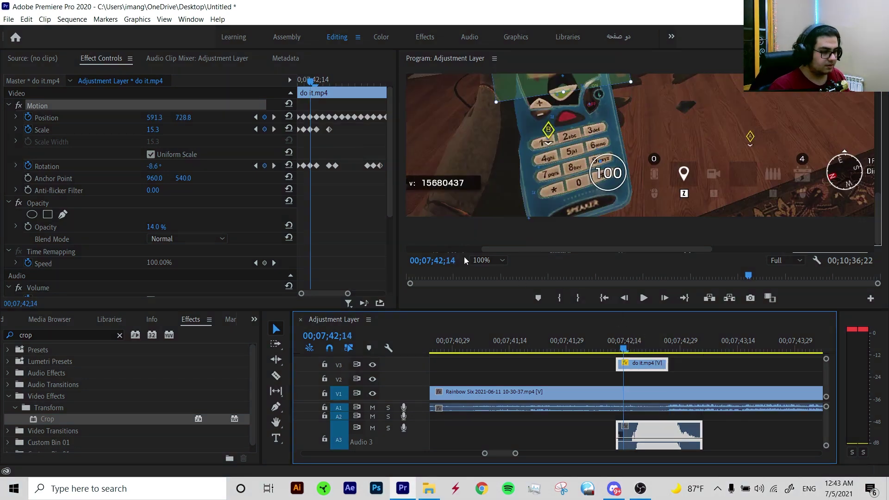
click(491, 257)
click(492, 272)
click(699, 364)
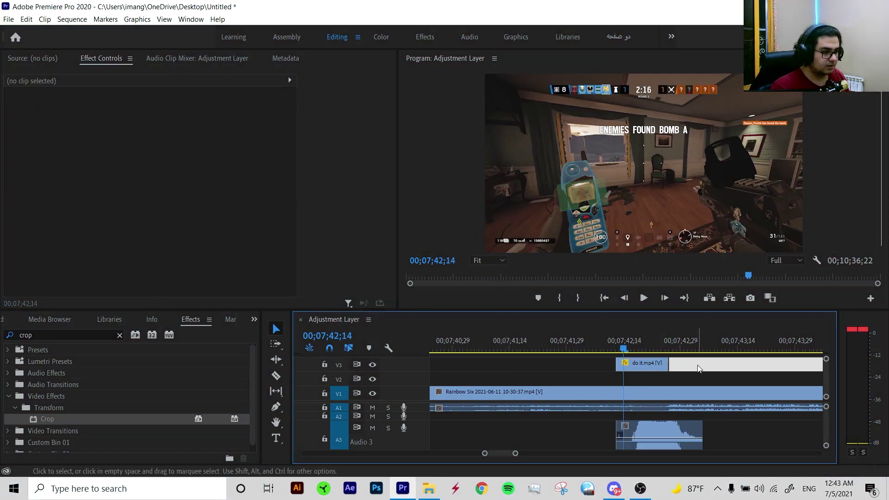
Raise do it.mp4's opacity to 100%, play it back, and zoom the timeline out and in.
click(646, 365)
scroll(176, 213, down, 1)
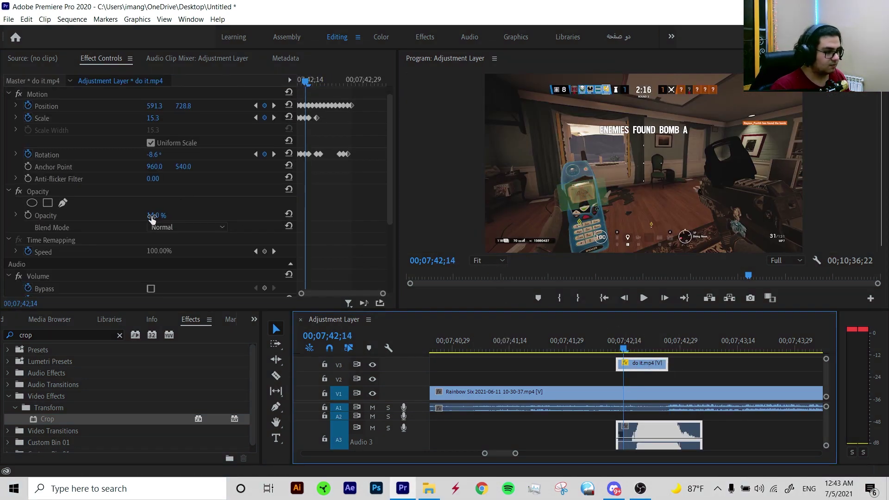
click(604, 352)
click(700, 370)
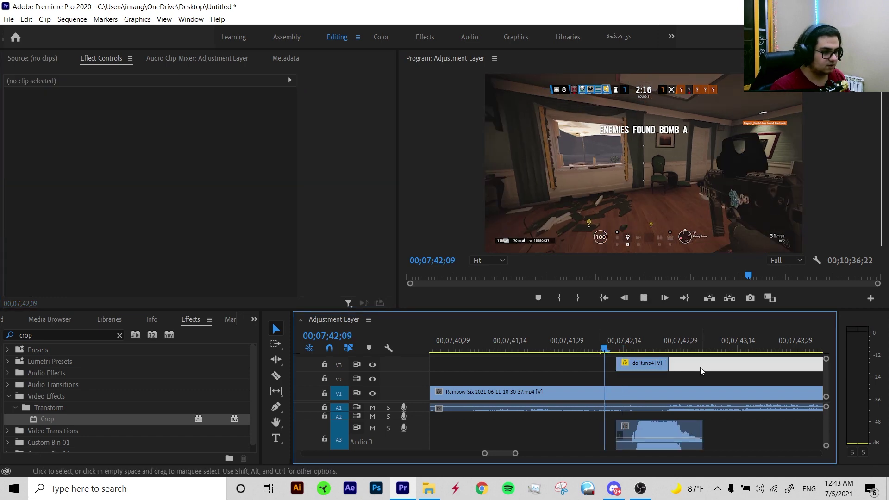
key(space)
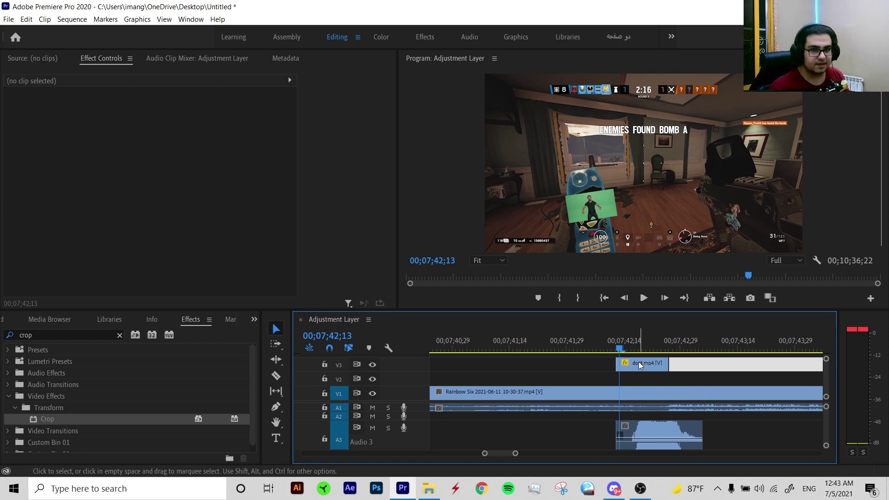
key(minus)
key(minus)
key(minus)
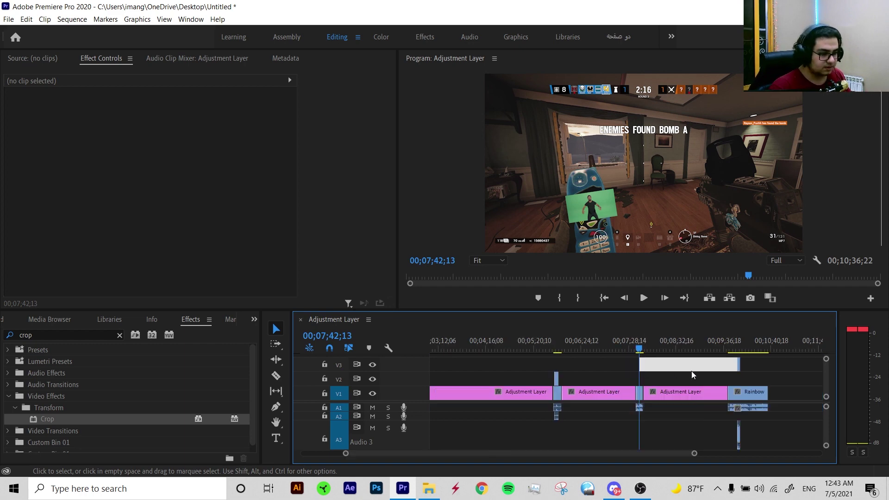
click(662, 365)
key(equal)
key(equal)
key(equal)
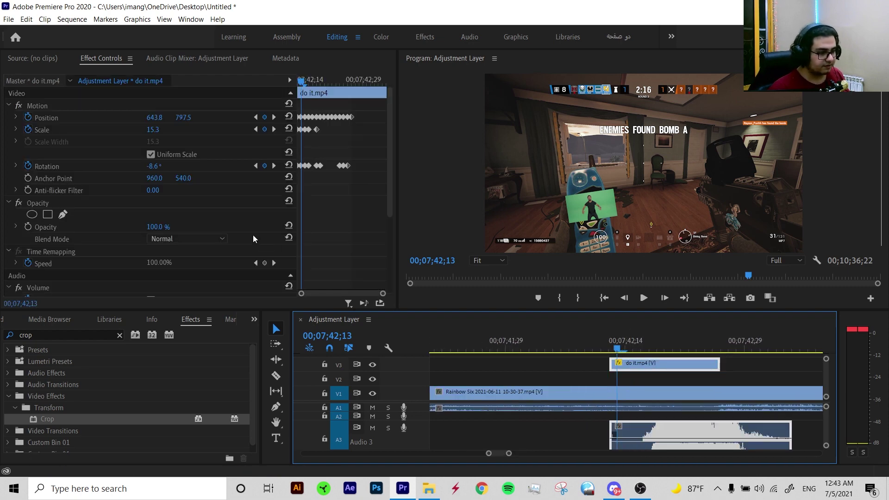
Zoom the Program Monitor to 200%, drop the overlay's opacity to 0% and add Mask (1).
click(489, 260)
click(496, 357)
drag(880, 165, 881, 206)
drag(674, 251, 604, 248)
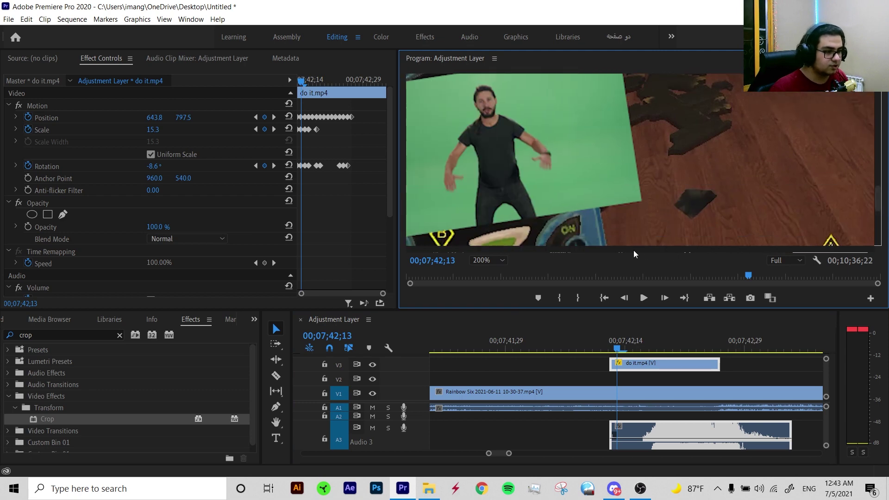
scroll(105, 222, down, 2)
mouse_move(162, 180)
mouse_down()
mouse_move(124, 181)
mouse_move(141, 181)
mouse_up()
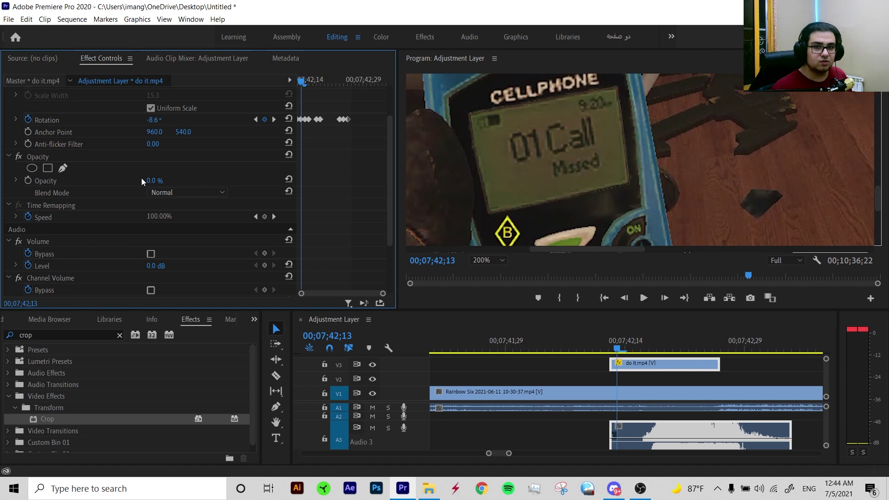
click(48, 168)
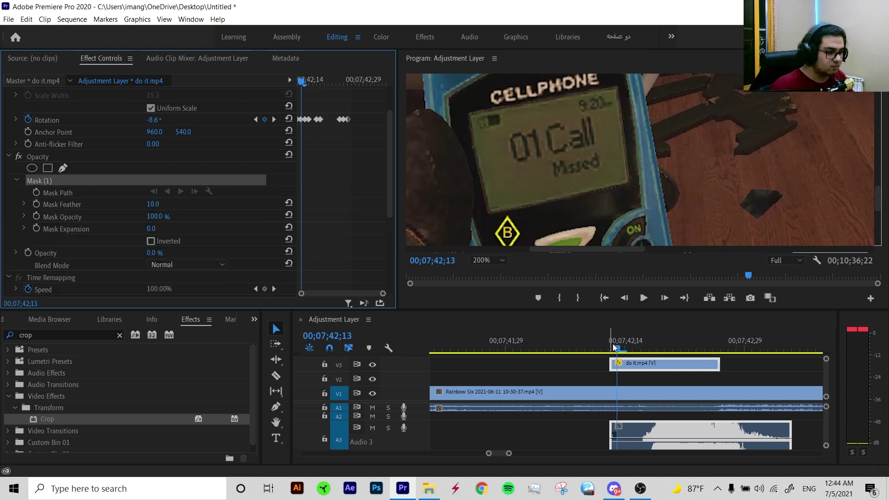
Outline the phone's screen with a closed six-point pen mask path.
drag(615, 348, 609, 347)
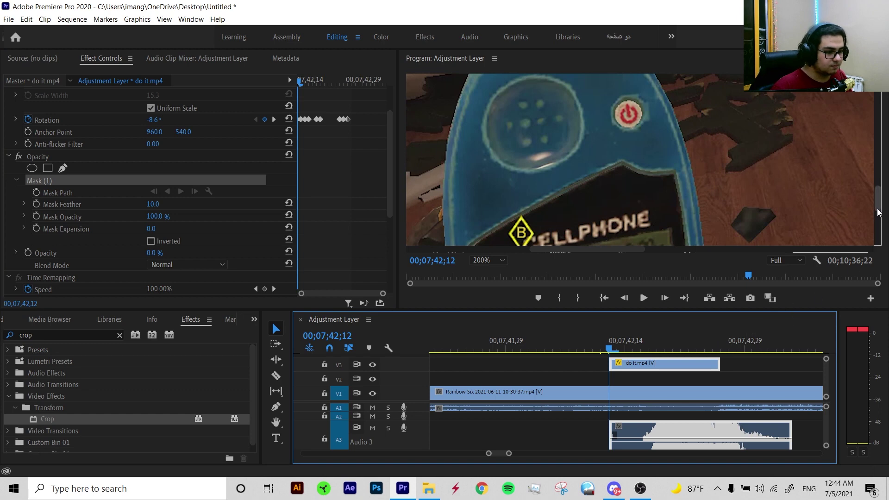
drag(878, 212, 878, 229)
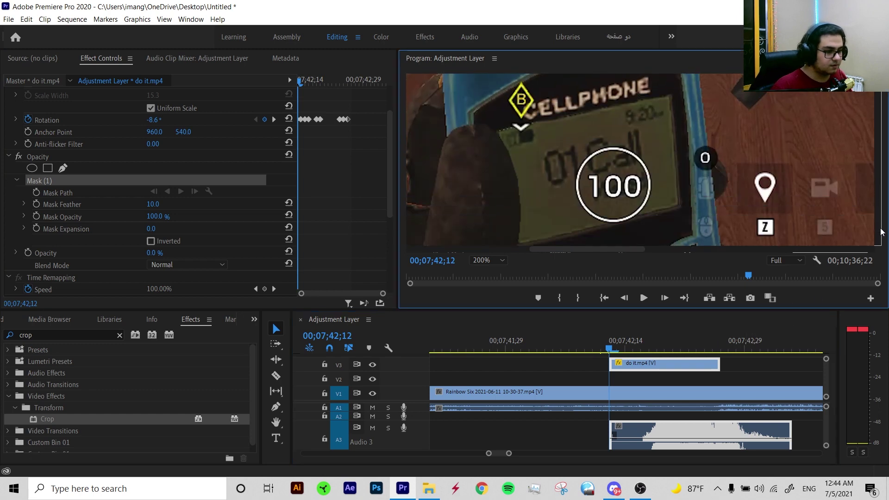
click(670, 108)
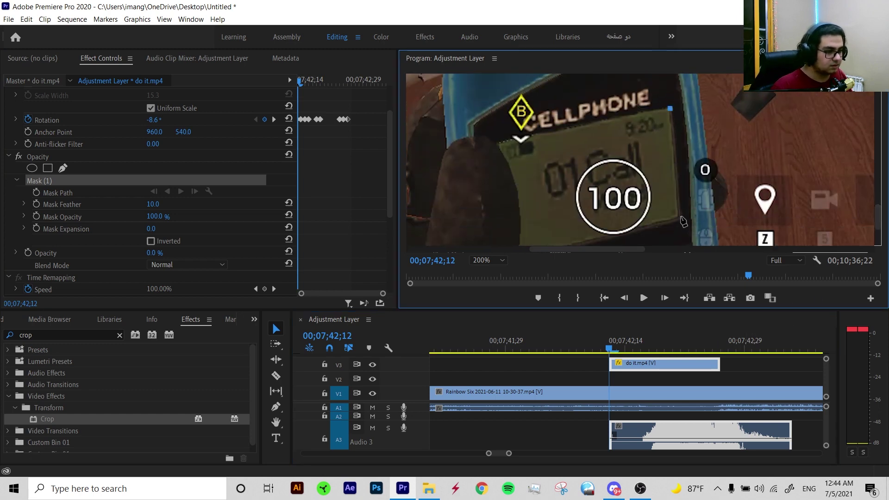
click(681, 195)
click(517, 239)
click(521, 194)
click(510, 147)
click(498, 125)
click(670, 87)
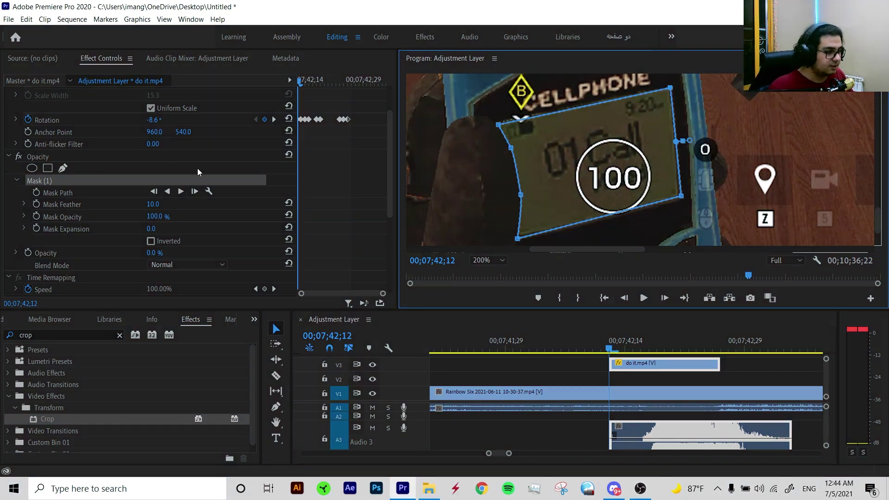
Check the mask at 100% opacity, set Mask Feather to 28.5, then return opacity to 0%.
scroll(205, 162, down, 3)
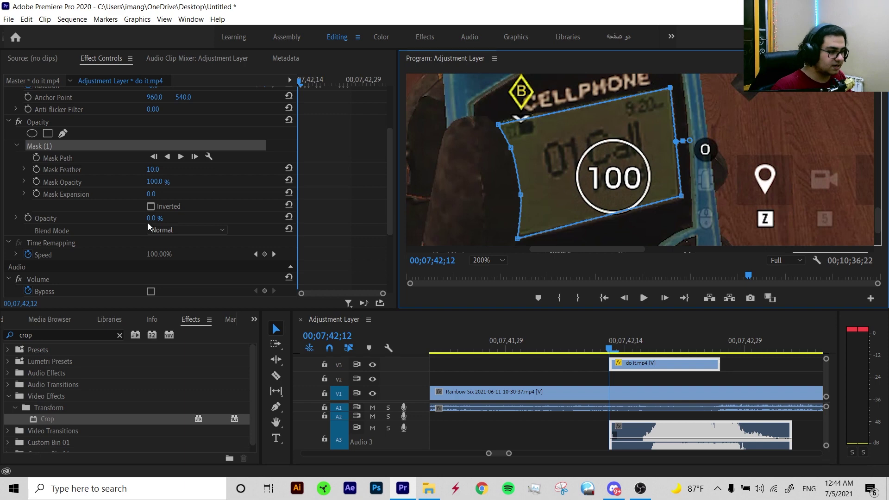
drag(145, 220, 271, 321)
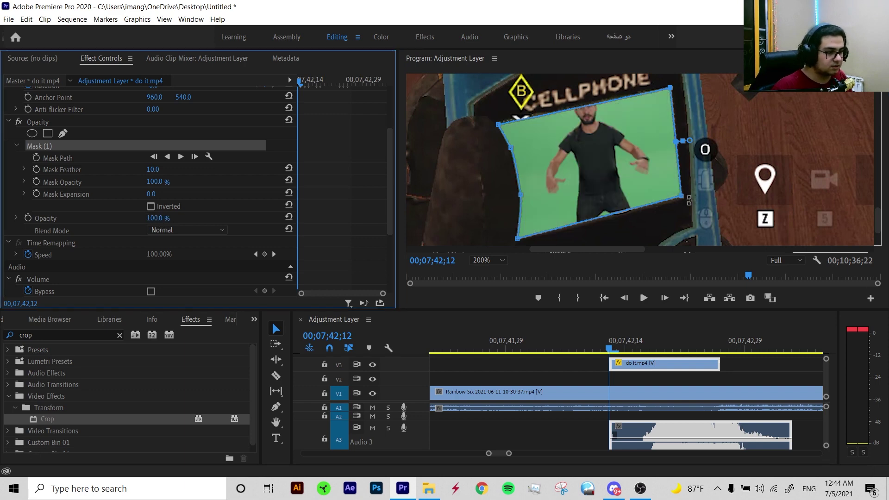
scroll(75, 126, up, 5)
click(46, 105)
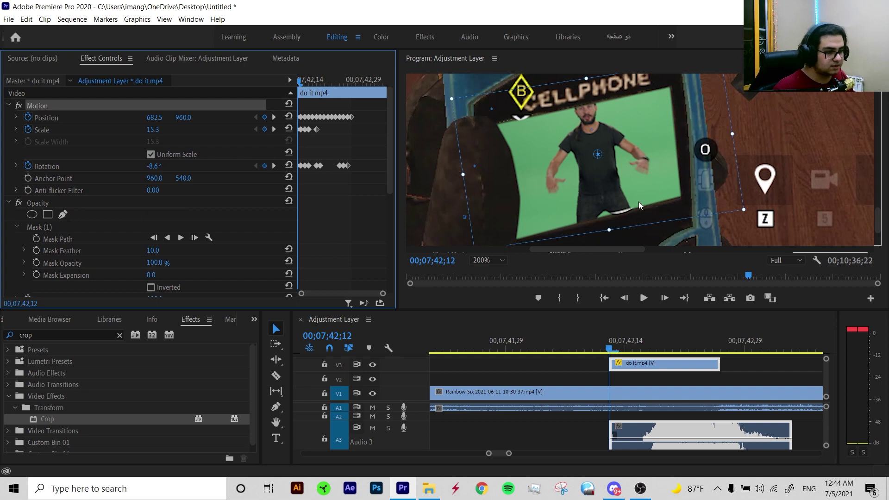
click(92, 226)
drag(693, 140, 691, 141)
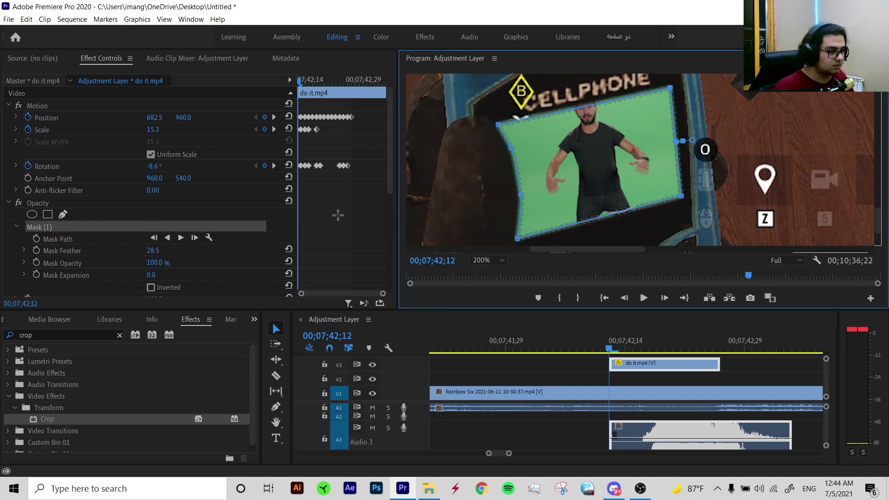
click(314, 210)
click(90, 105)
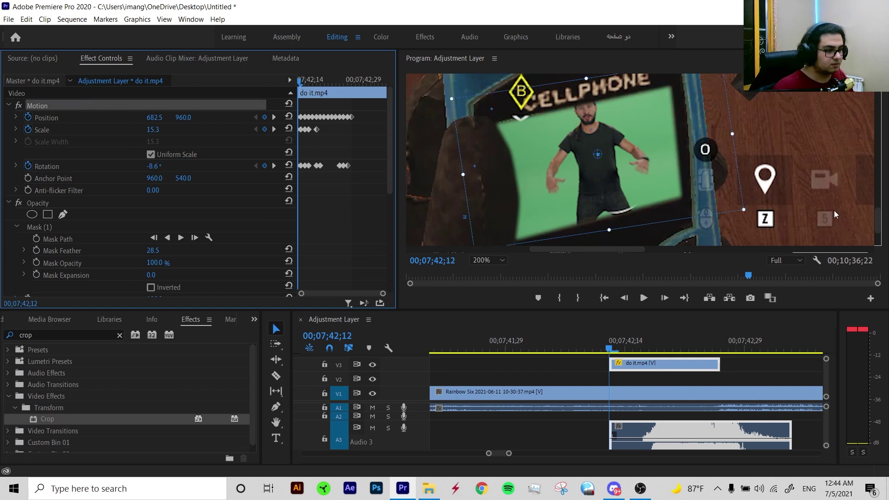
scroll(75, 178, down, 3)
drag(156, 241, 76, 208)
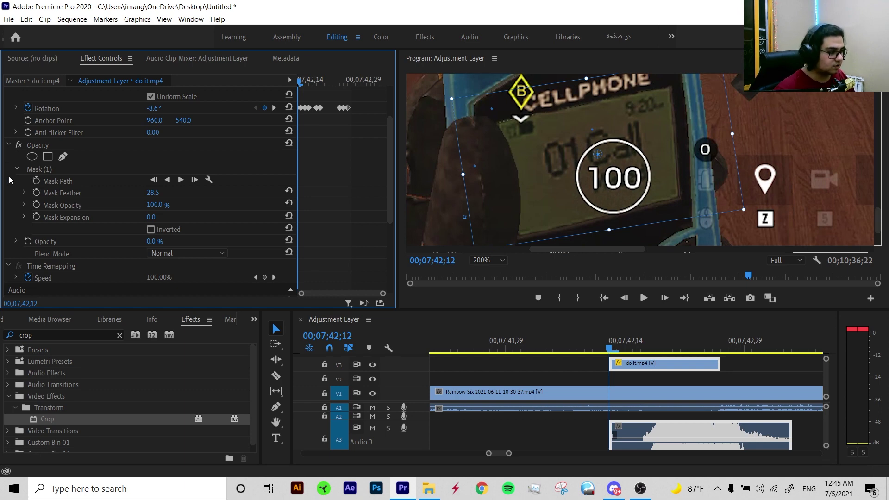
Enable Mask Path keyframing and realign the mask onto the phone screen over the next frames.
click(35, 181)
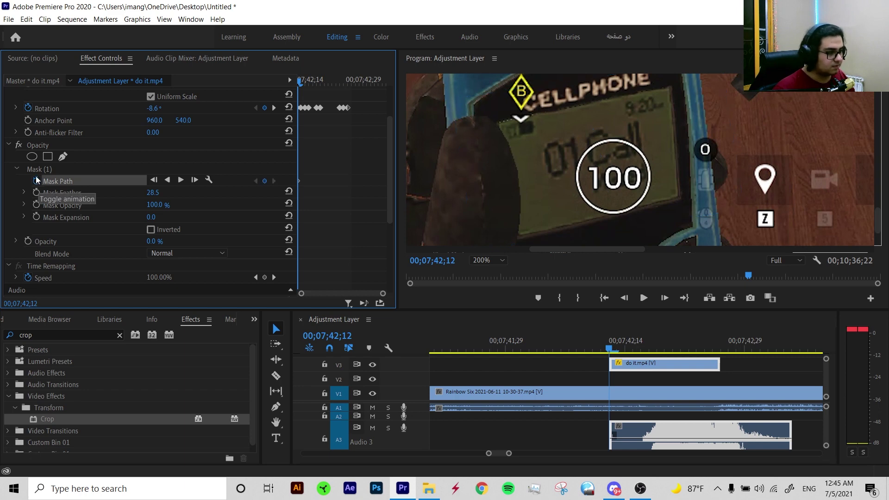
click(35, 171)
key(Right)
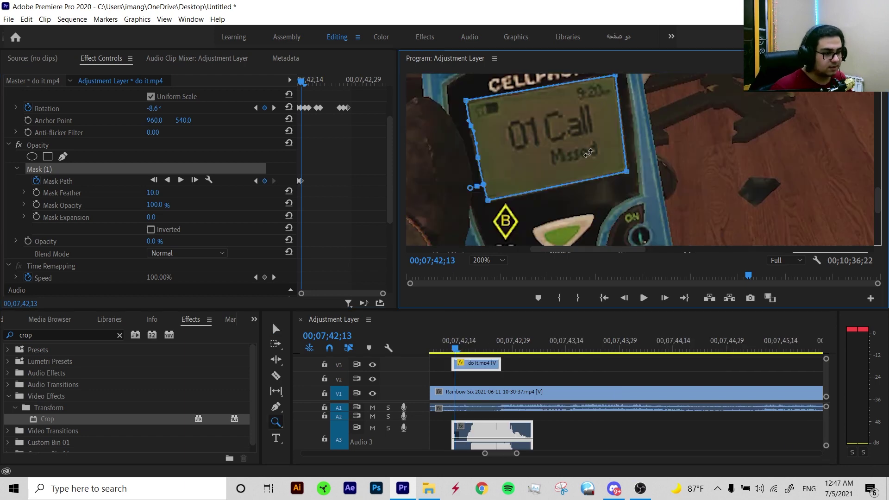
click(58, 173)
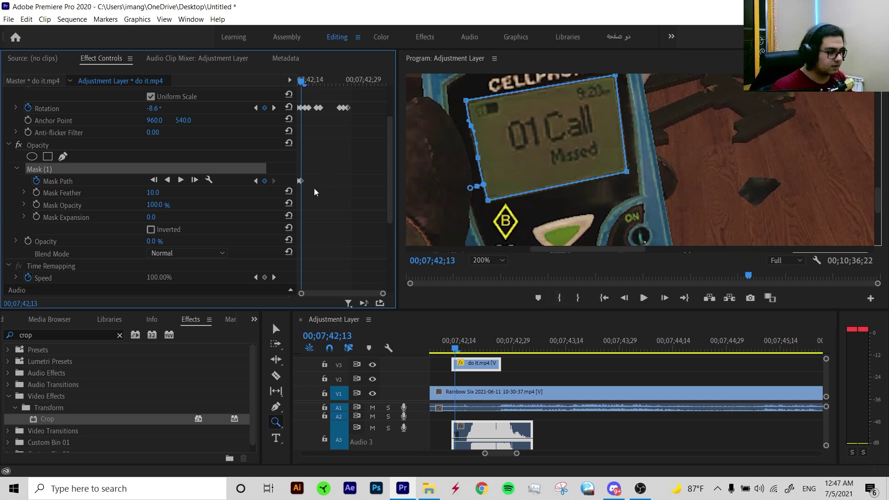
key(Right)
click(640, 101)
drag(640, 101, 517, 224)
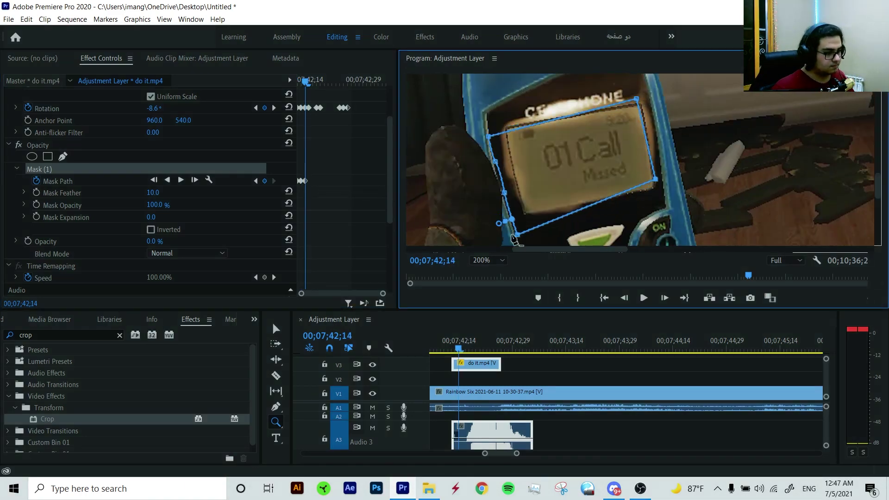
key(Right)
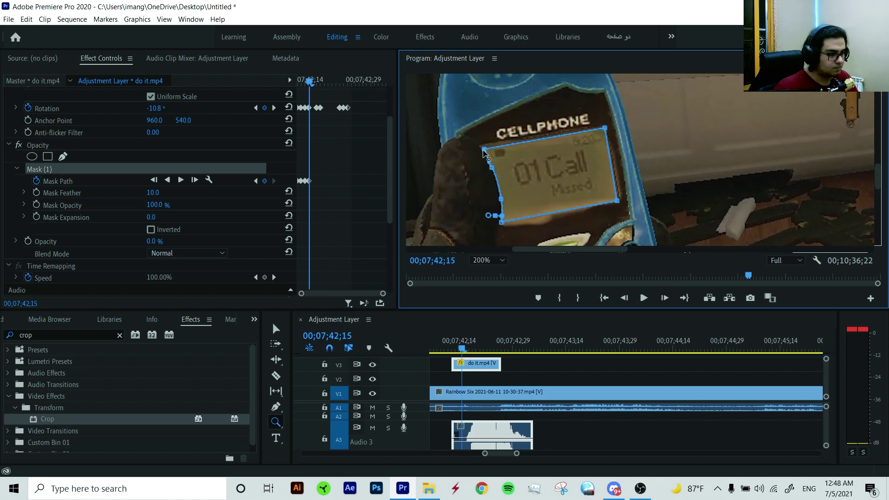
key(Right)
Magnify the preview to 400% and scrub back to 42;12 to review the mask tracking.
click(502, 260)
click(484, 369)
scroll(711, 138, down, 2)
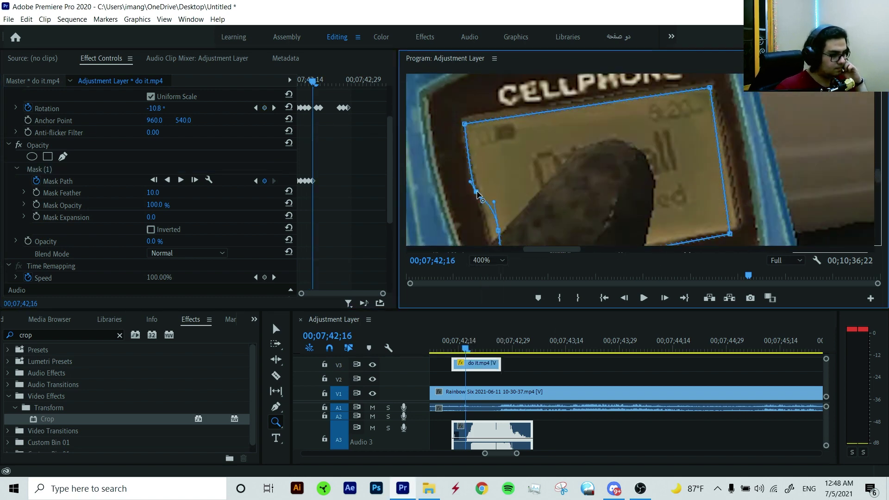
scroll(711, 137, down, 2)
click(481, 380)
alt+click(481, 380)
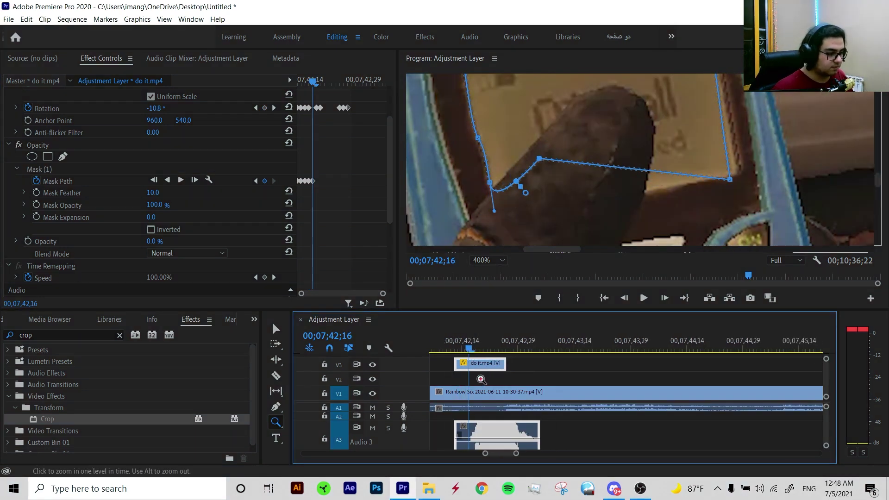
key(v)
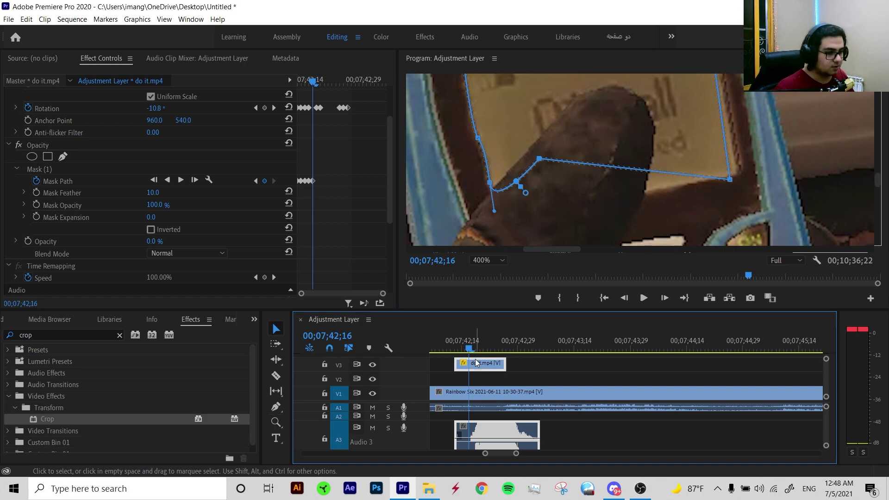
scroll(879, 182, up, 2)
drag(879, 182, 879, 211)
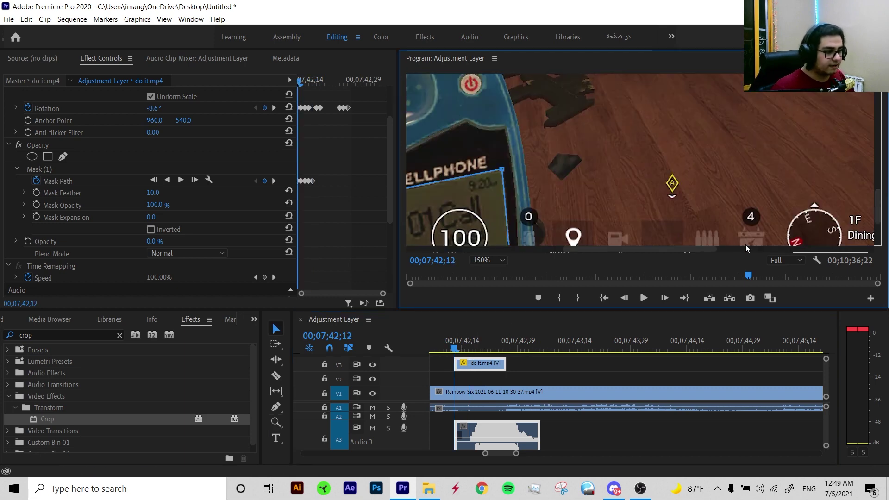
key(Left)
key(Left)
key(Left)
scroll(879, 211, down, 2)
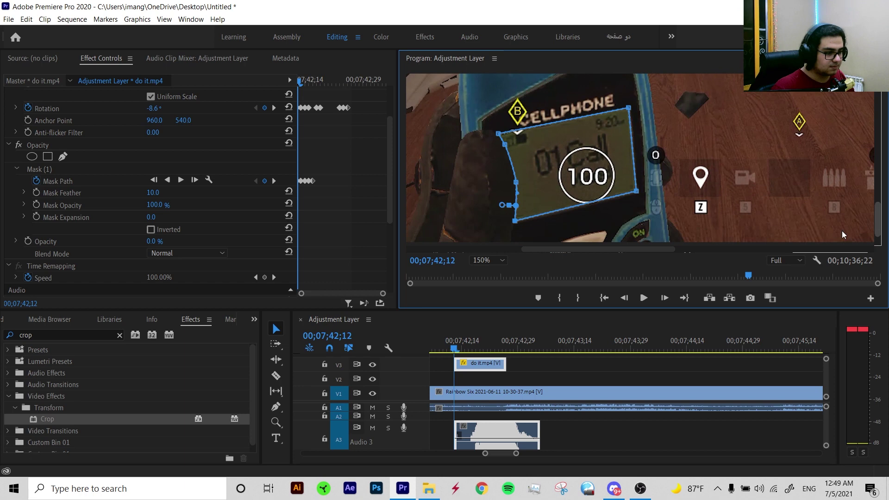
drag(460, 351, 458, 352)
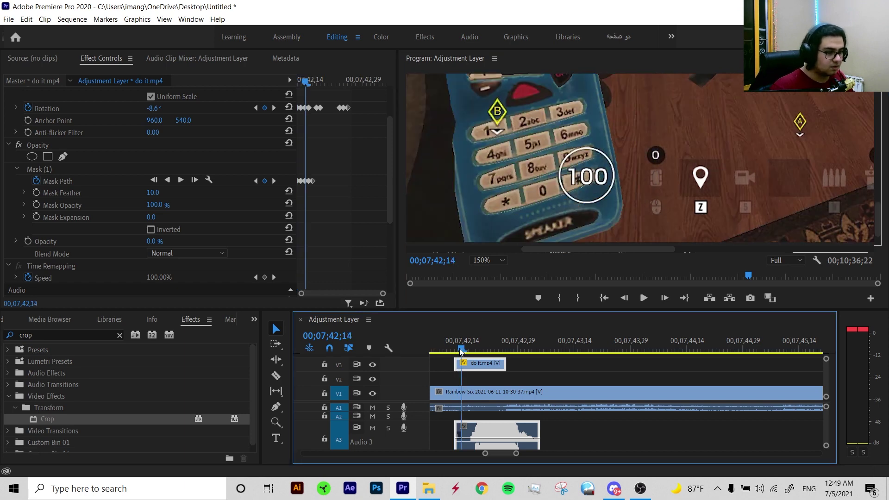
scroll(879, 222, up, 1)
scroll(879, 222, up, 3)
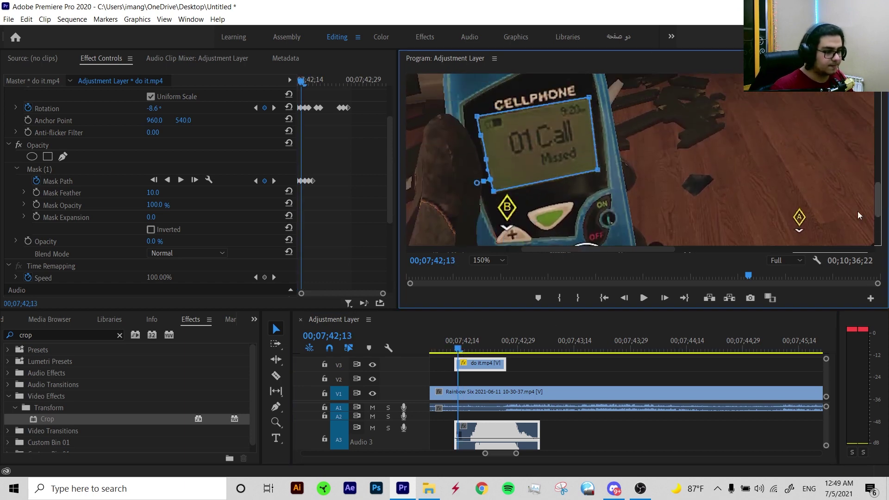
Step ahead adjusting the mask path until reaching frame 00;07;42;16.
click(479, 328)
key(Right)
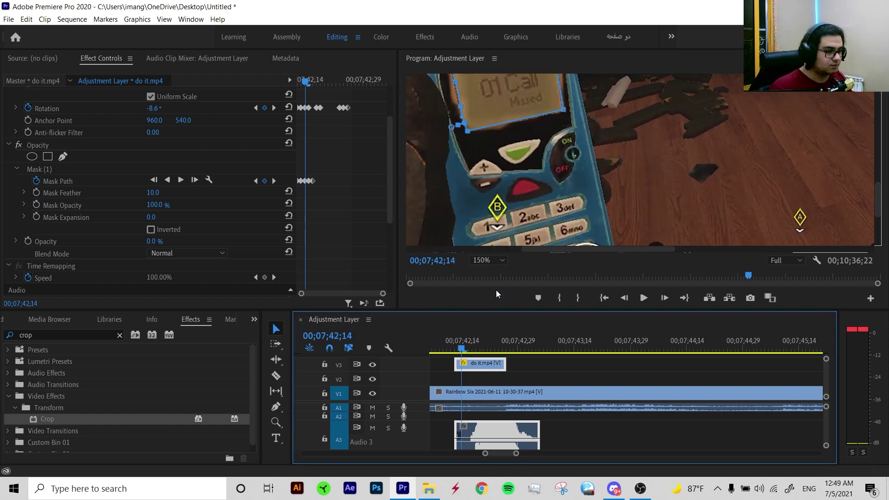
key(Right)
scroll(872, 190, up, 4)
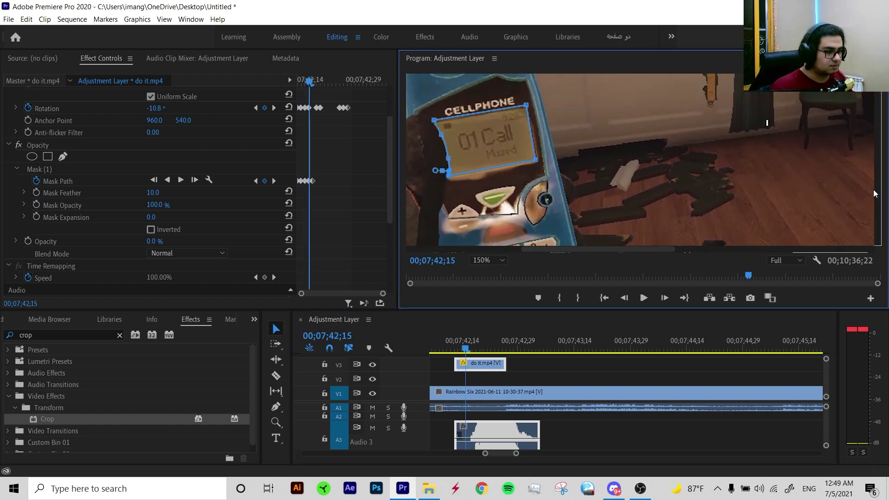
drag(594, 253, 568, 250)
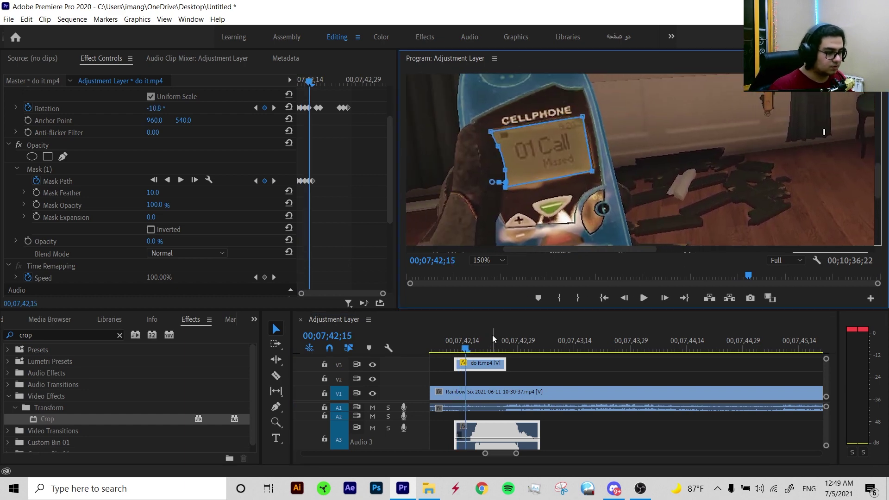
click(493, 334)
key(Right)
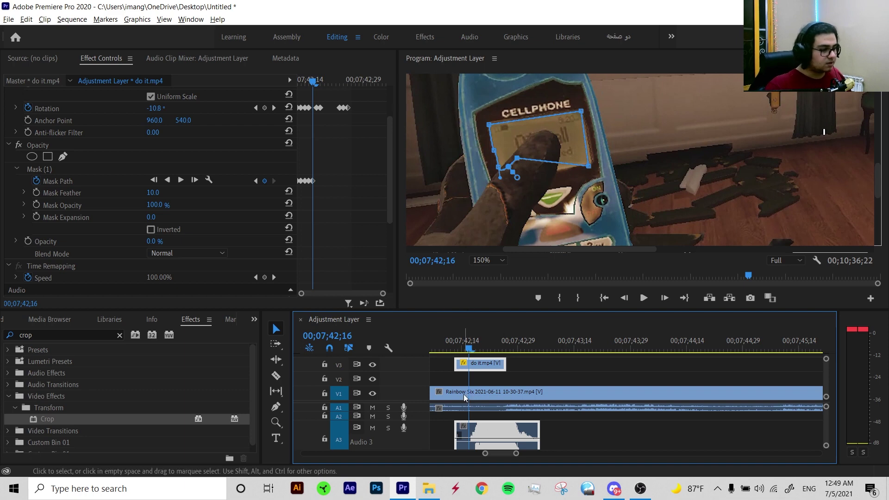
Razor-cut do it.mp4 and its audio at 00;07;42;16, then select the second clip.
scroll(463, 396, up, 3)
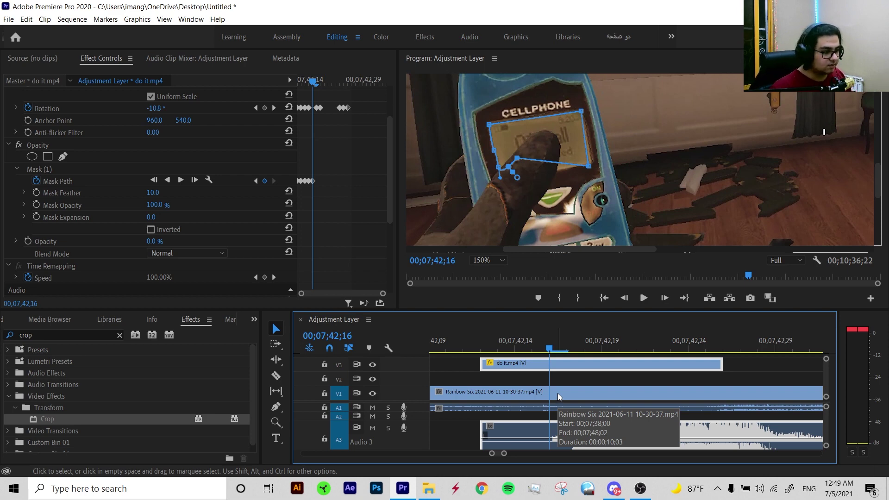
key(c)
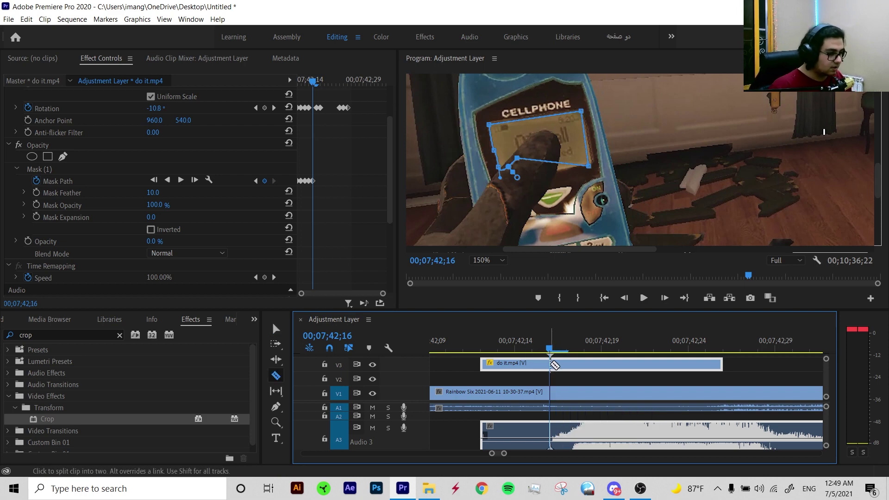
click(550, 363)
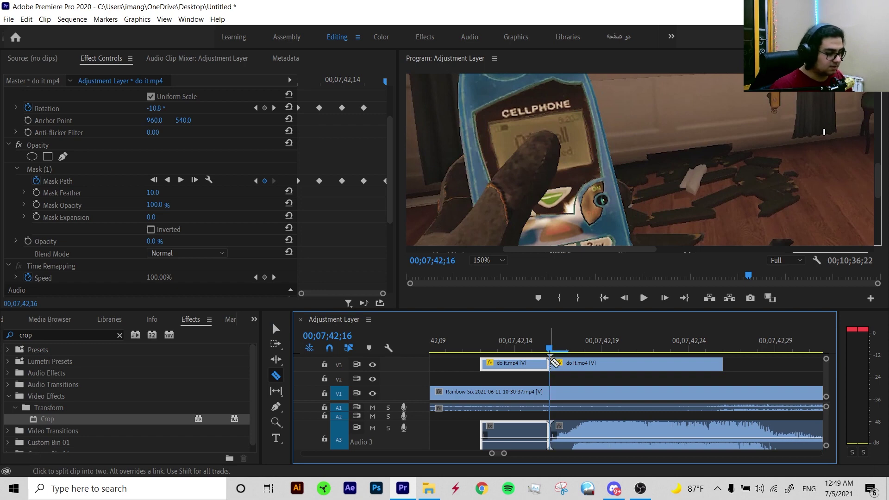
key(v)
click(479, 349)
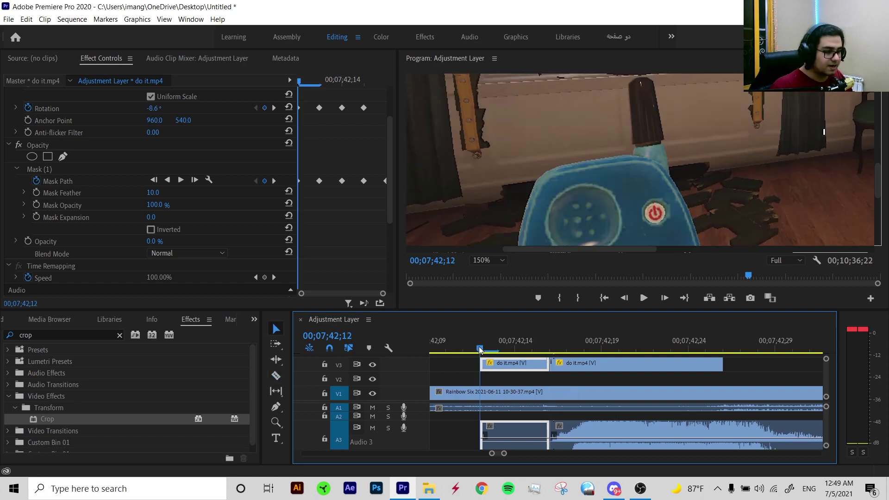
drag(479, 349, 549, 350)
click(570, 362)
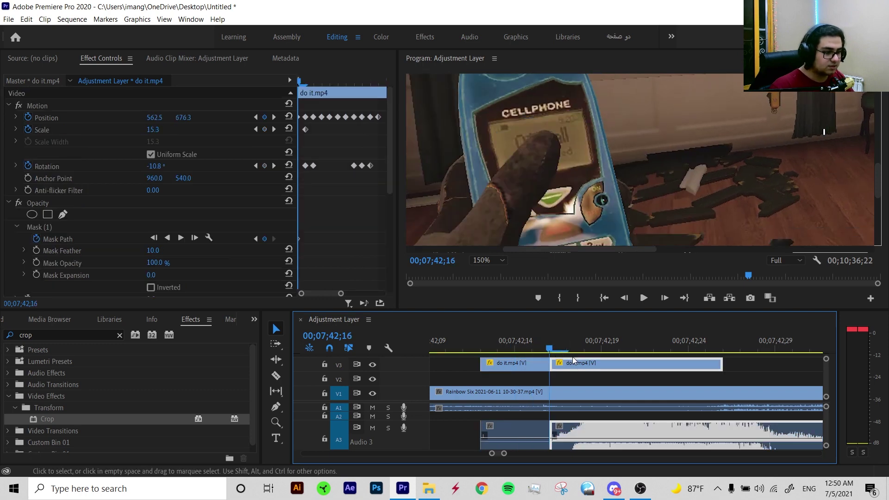
At 200% magnification, reshape Mask (1) so its edge curves around the thumb.
click(59, 228)
key(ctrl+z)
key(ctrl+z)
key(ctrl+z)
key(ctrl+z)
key(ctrl+z)
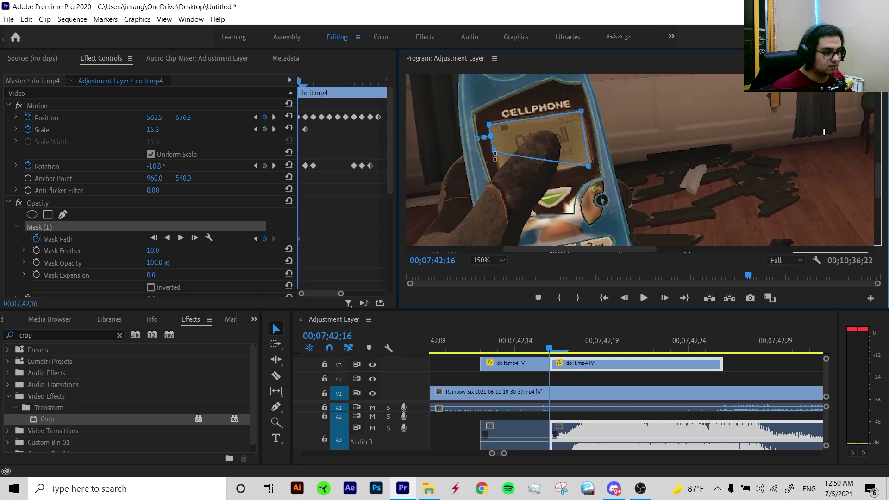
click(490, 260)
click(491, 362)
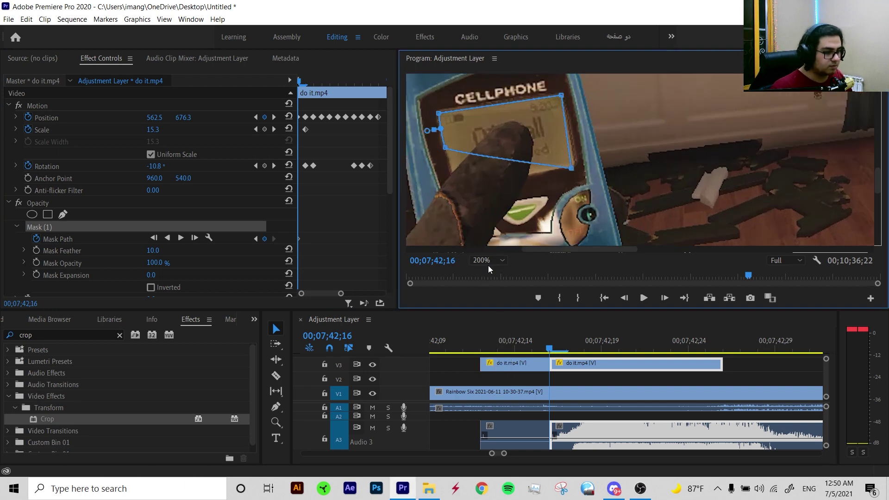
drag(446, 149, 452, 174)
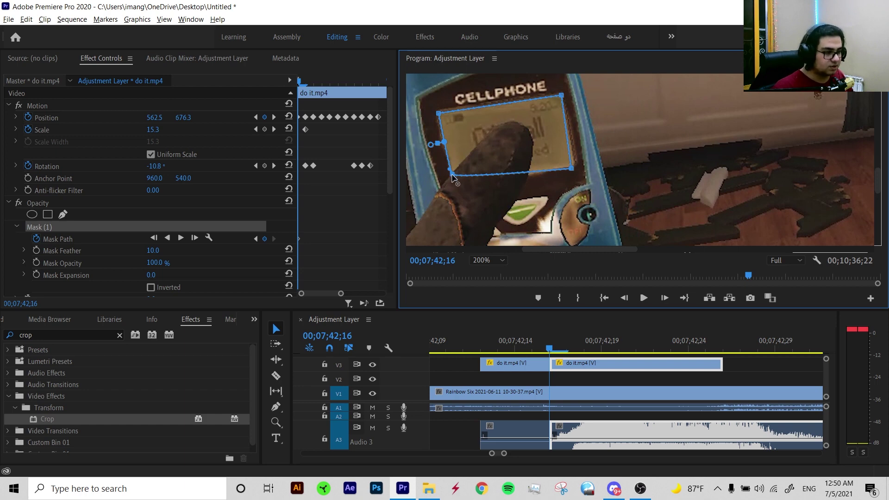
mouse_move(486, 176)
mouse_down()
mouse_move(475, 153)
mouse_move(507, 124)
mouse_up()
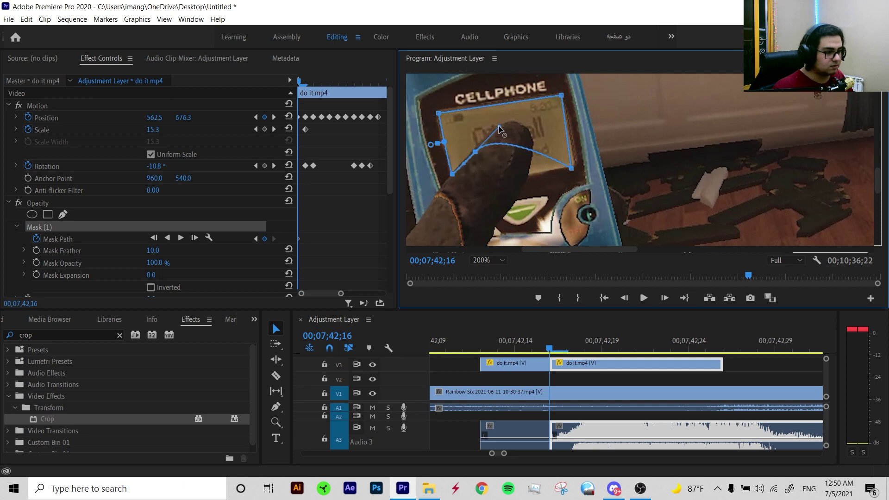
mouse_move(478, 154)
mouse_down()
mouse_move(503, 126)
mouse_move(539, 131)
mouse_move(546, 173)
mouse_move(532, 150)
mouse_up()
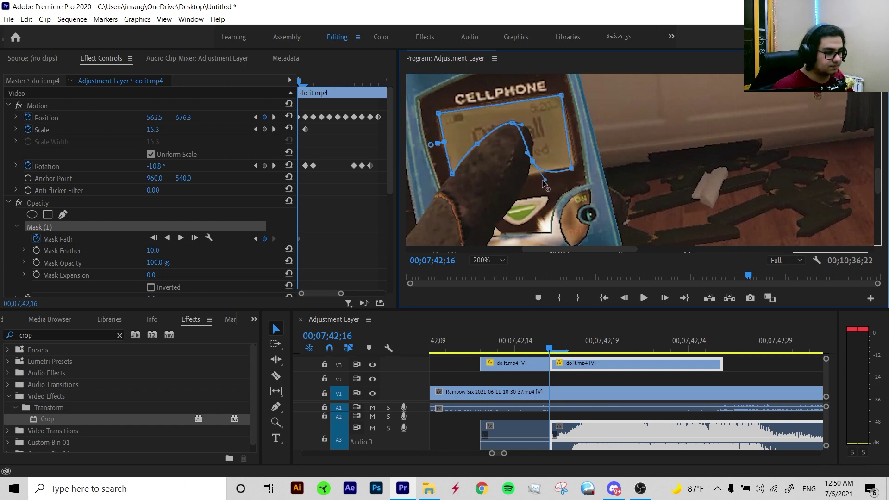
drag(532, 151, 540, 172)
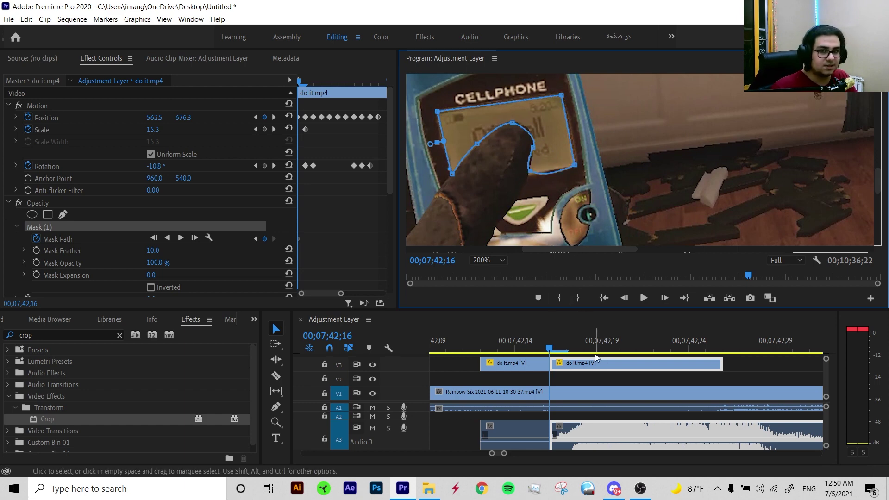
Advance to 42;17 and move the mask points to fit the phone screen.
click(553, 348)
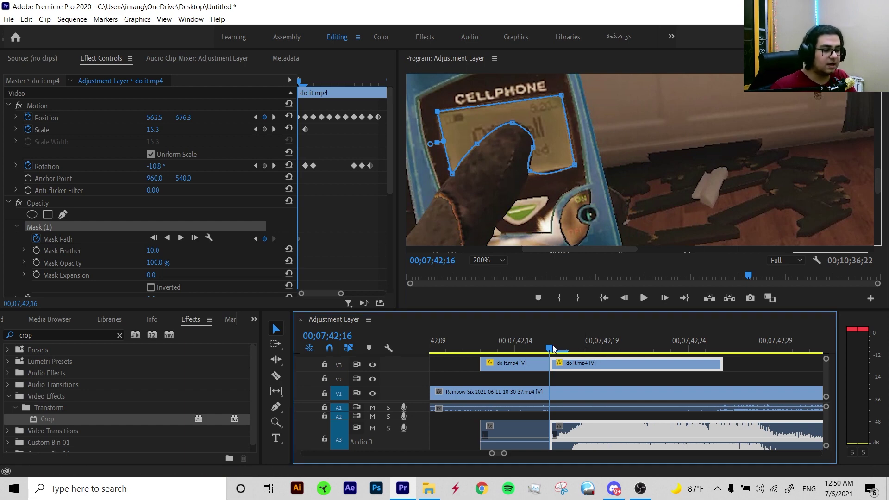
click(571, 343)
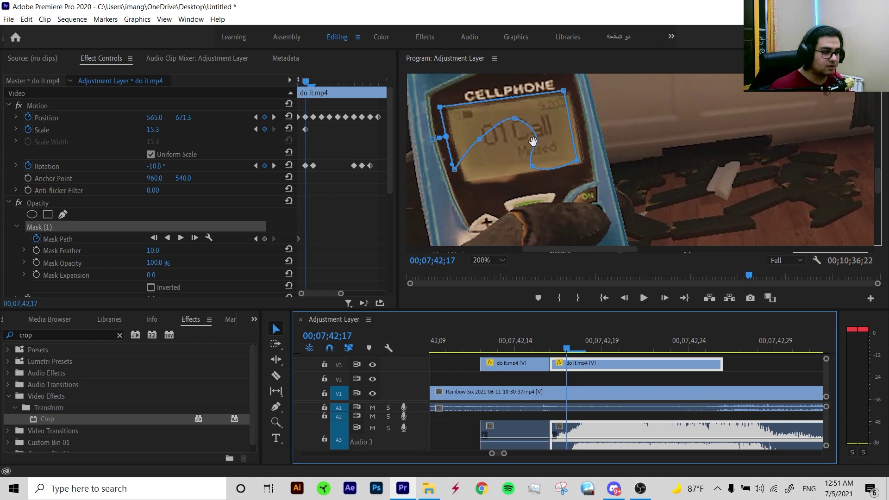
drag(536, 143, 513, 175)
drag(513, 116, 474, 174)
click(532, 166)
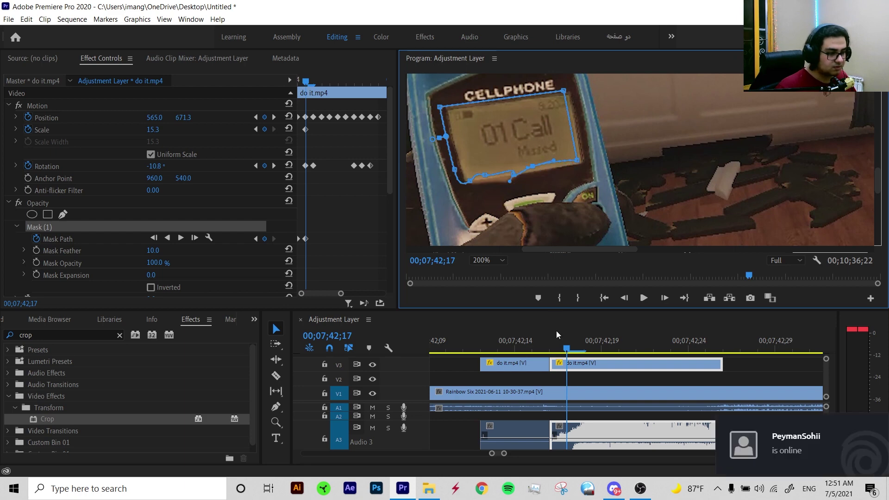
click(574, 327)
key(Left)
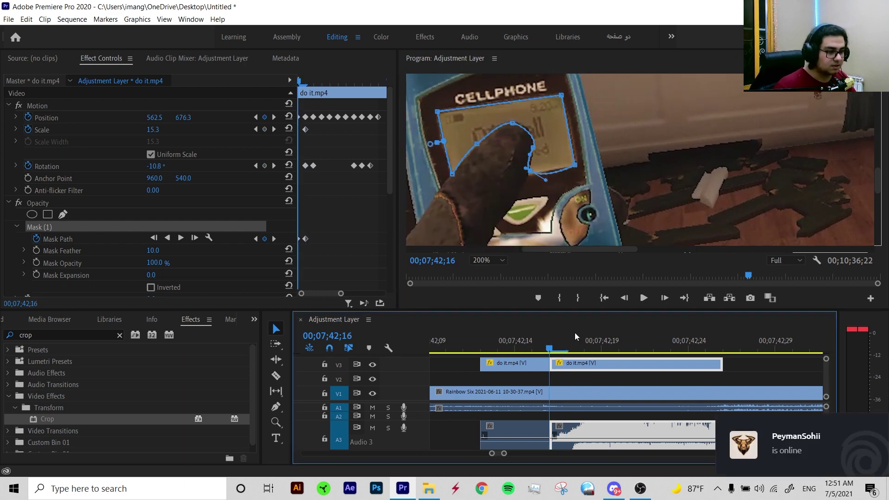
key(Right)
drag(532, 171, 487, 178)
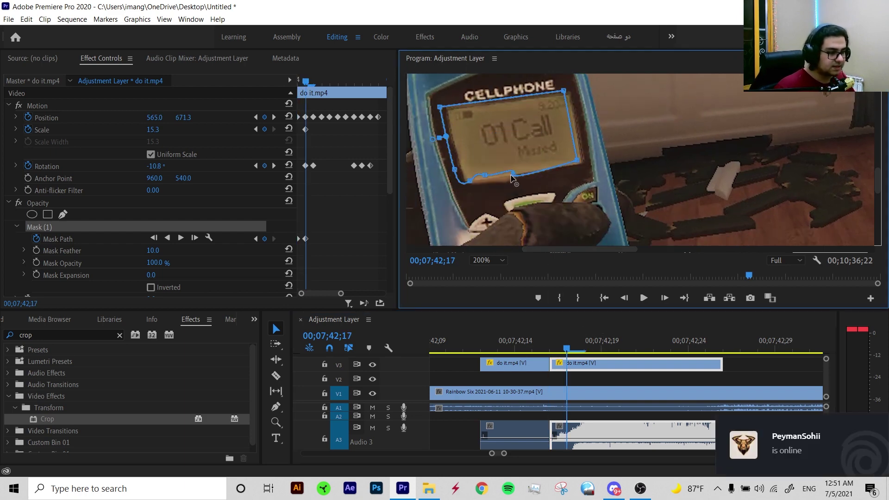
After checking 42;20, return to 42;17 and split the V3 clip at the playhead.
click(619, 332)
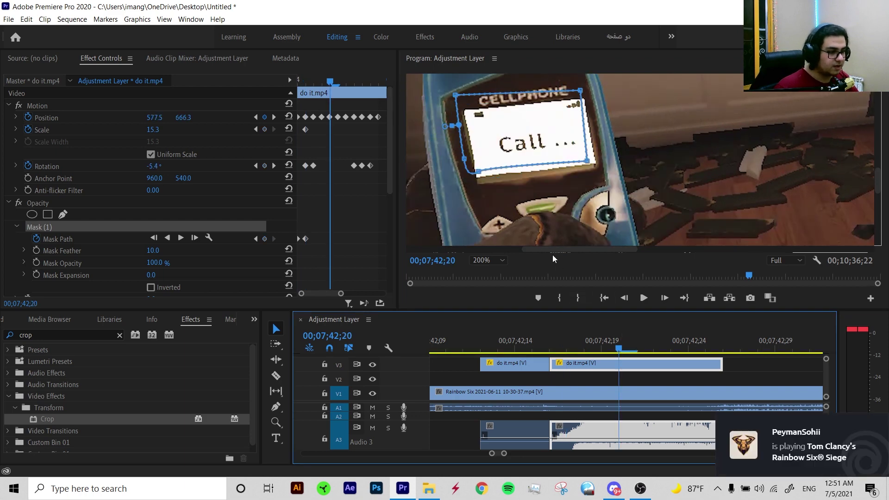
key(Up)
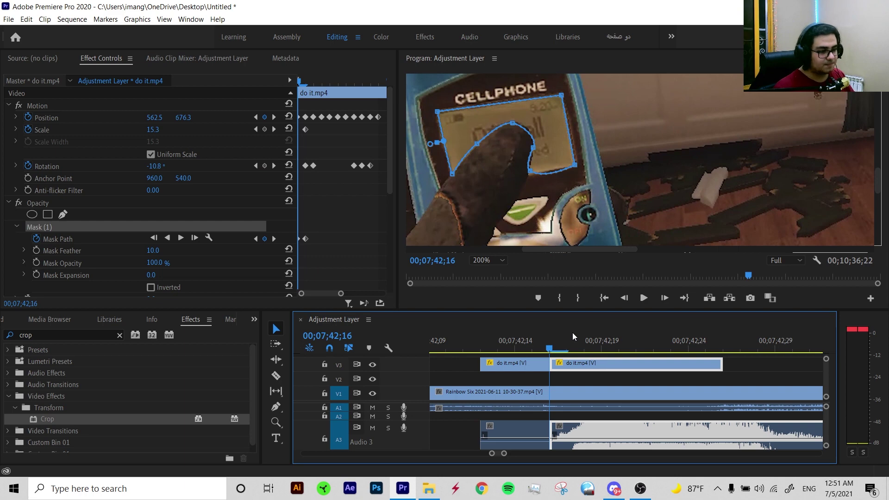
click(572, 332)
key(ctrl+k)
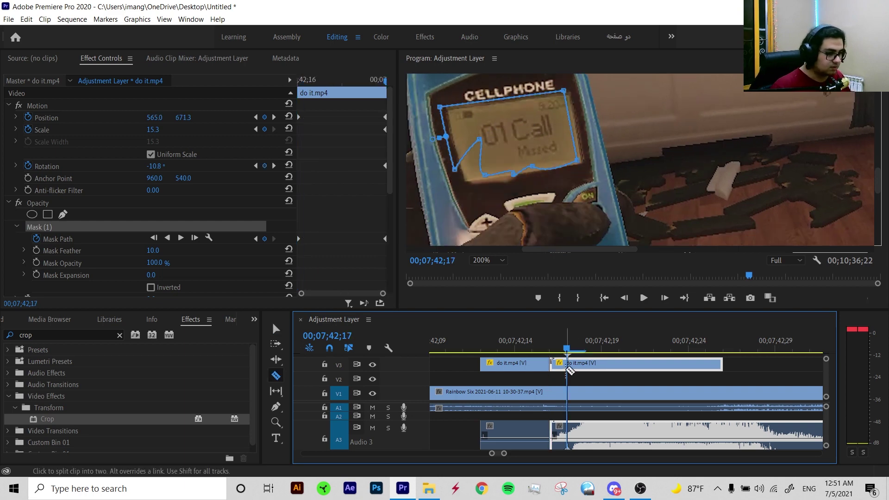
Split the overlay clip at 42;17 and delete three stray points from Mask (1) on the later piece.
click(559, 365)
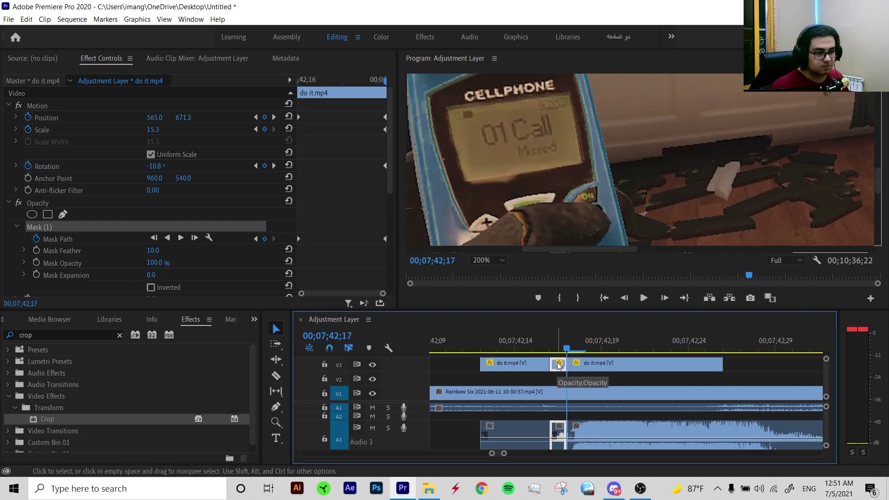
click(593, 363)
click(57, 226)
ctrl+click(533, 166)
ctrl+click(514, 174)
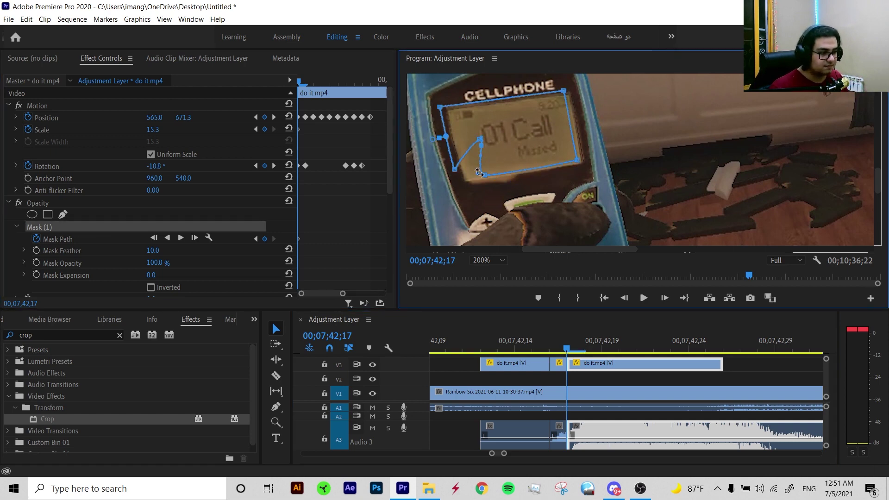
ctrl+click(480, 138)
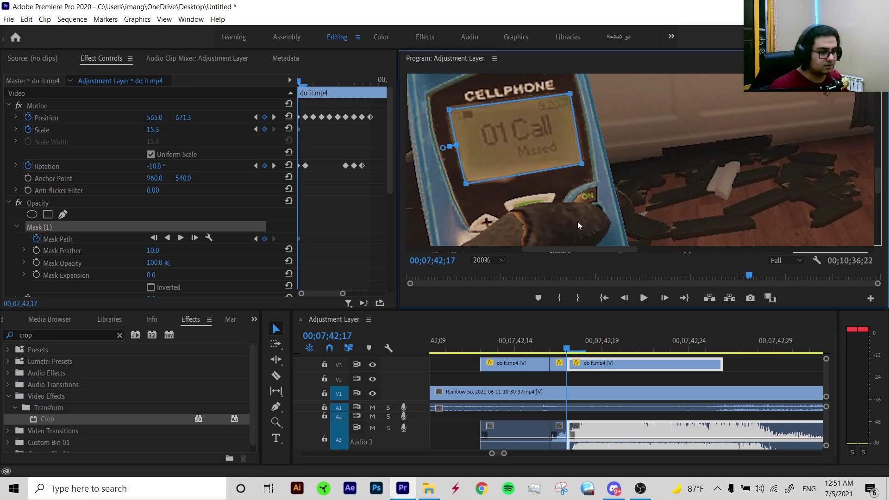
Step through frames 42;18 to 42;25 to check mask tracking, with the Program view set to Fit.
click(598, 338)
key(Right)
key(Right)
key(Right)
key(Left)
key(Left)
key(Left)
key(Right)
key(Right)
key(Right)
key(Right)
key(Right)
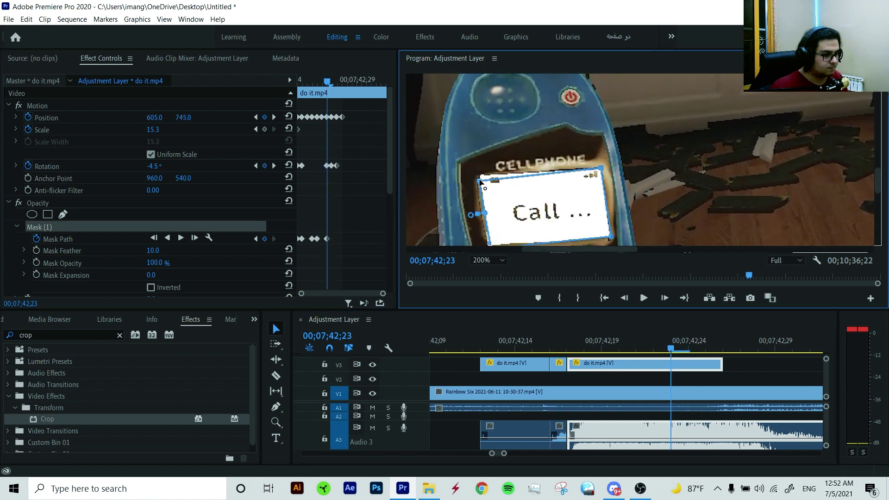
key(Right)
click(739, 376)
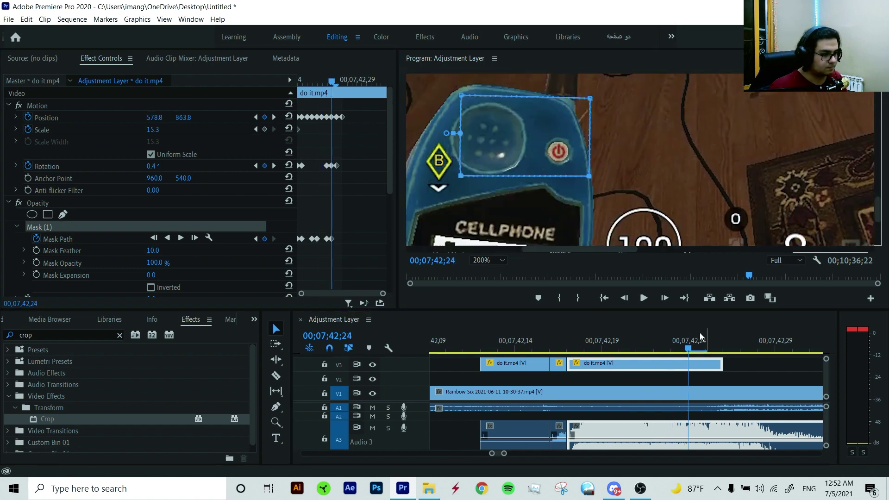
key(Right)
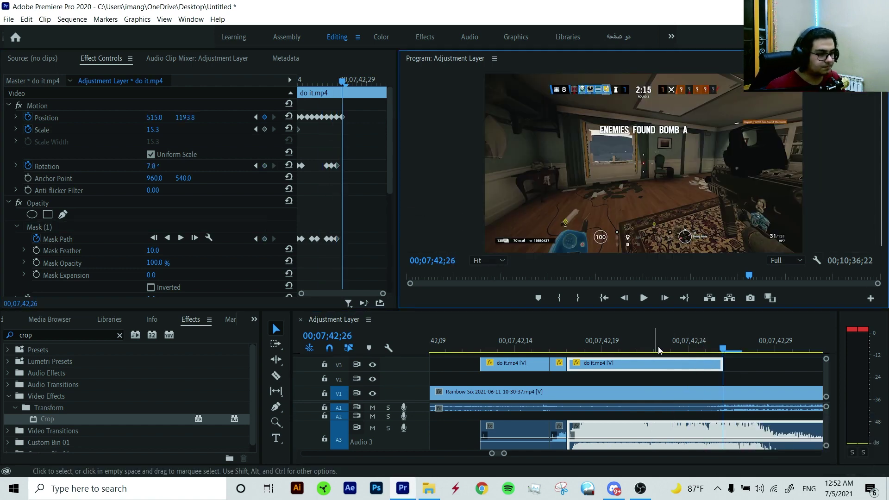
click(600, 348)
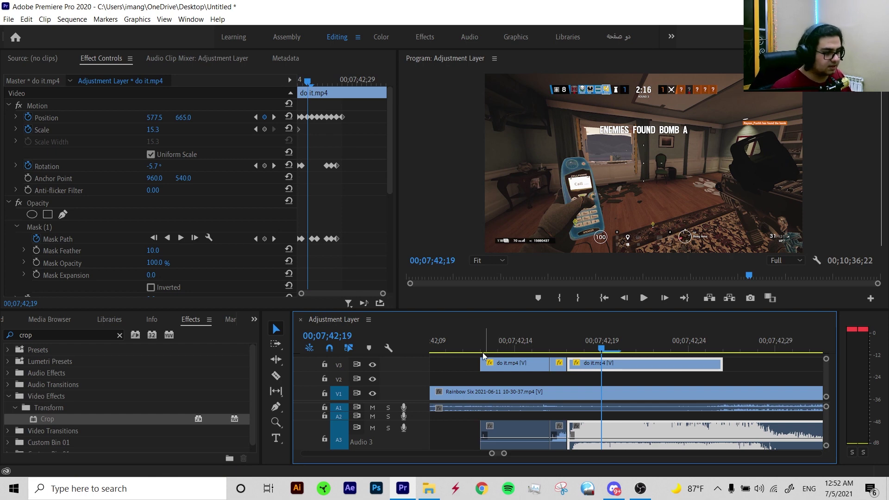
Return to frame 42;12 and select the first do it.mp4 overlay clip.
click(480, 348)
click(509, 363)
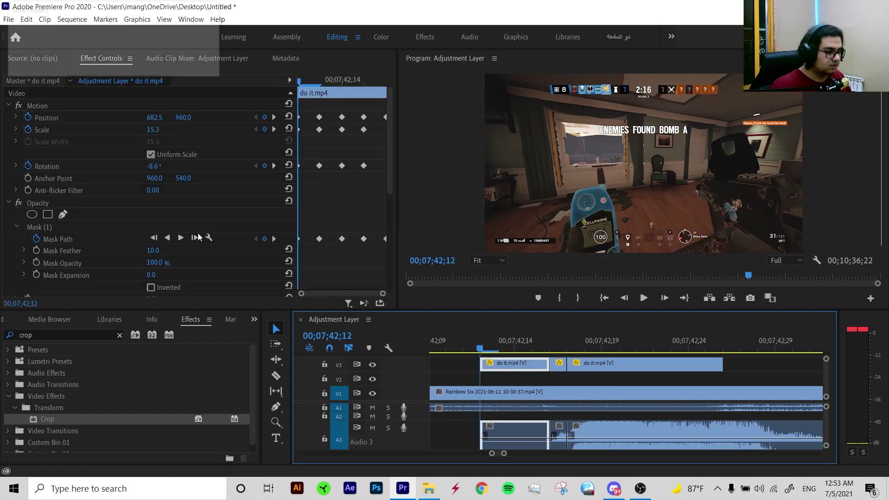
scroll(182, 275, down, 1)
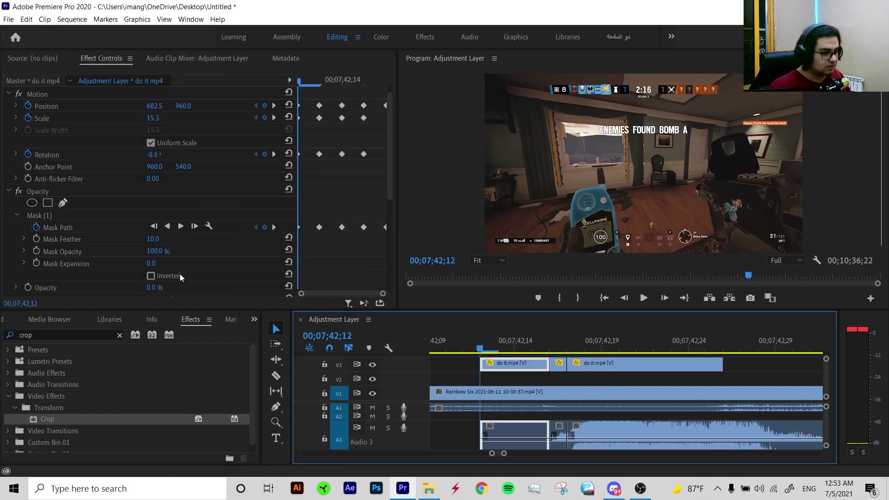
Set the first do it.mp4 overlay clip's Opacity to 60%.
scroll(146, 266, down, 4)
drag(157, 241, 271, 321)
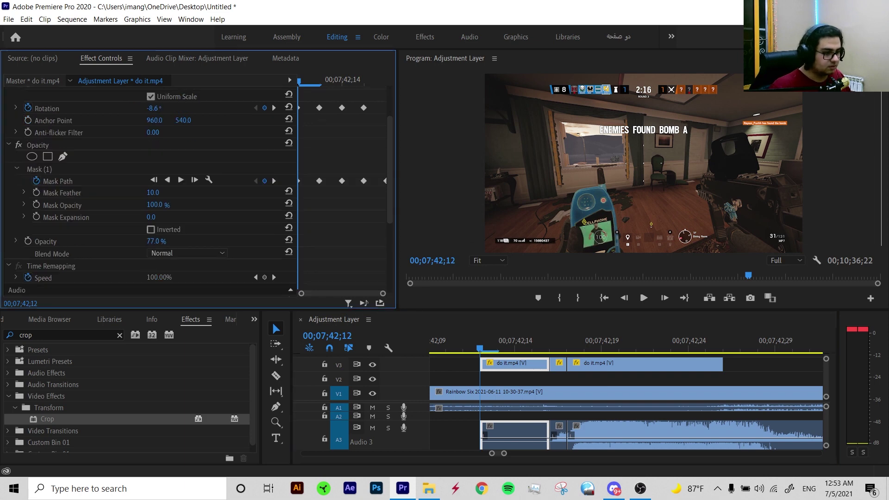
drag(156, 241, 134, 241)
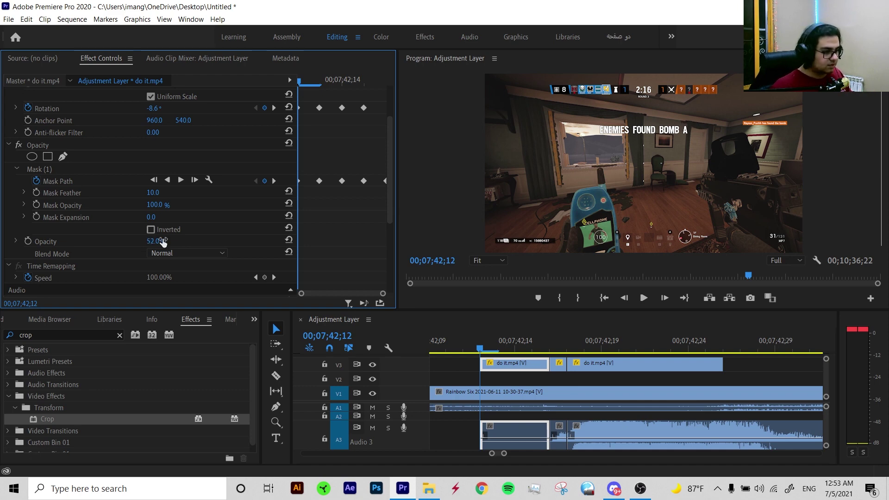
drag(163, 242, 168, 242)
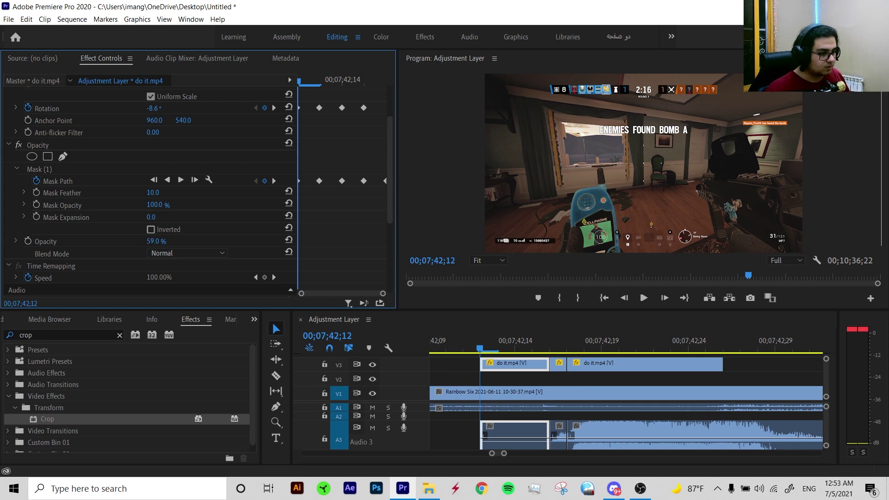
click(157, 241)
text(60)
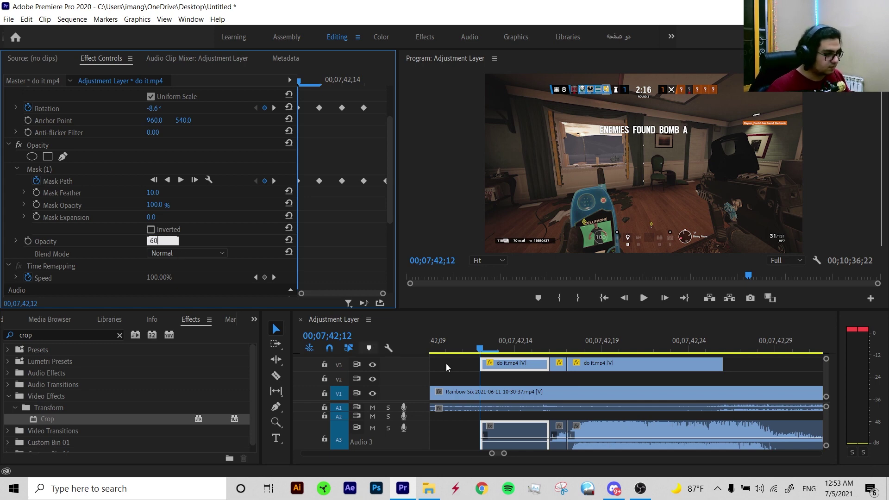
Set Opacity to 60% on the middle and third do it.mp4 clips.
click(446, 363)
click(558, 363)
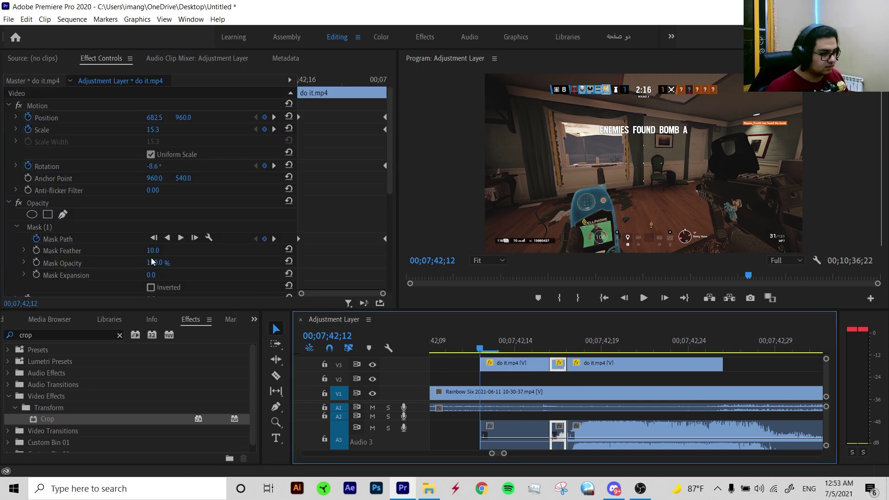
scroll(153, 261, down, 2)
click(157, 252)
text(60)
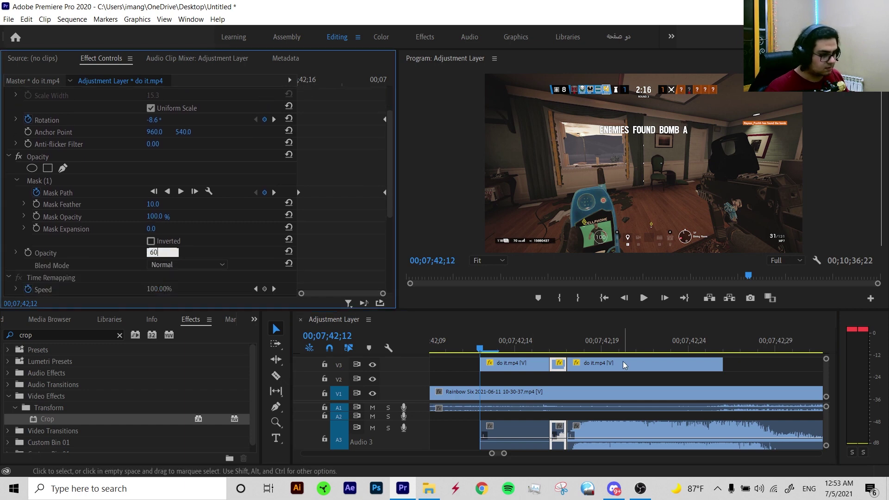
click(625, 363)
click(154, 241)
text(60)
Preview the sequence, raise the overlay's Opacity to 90%, and return the playhead to 42;12.
click(576, 373)
key(space)
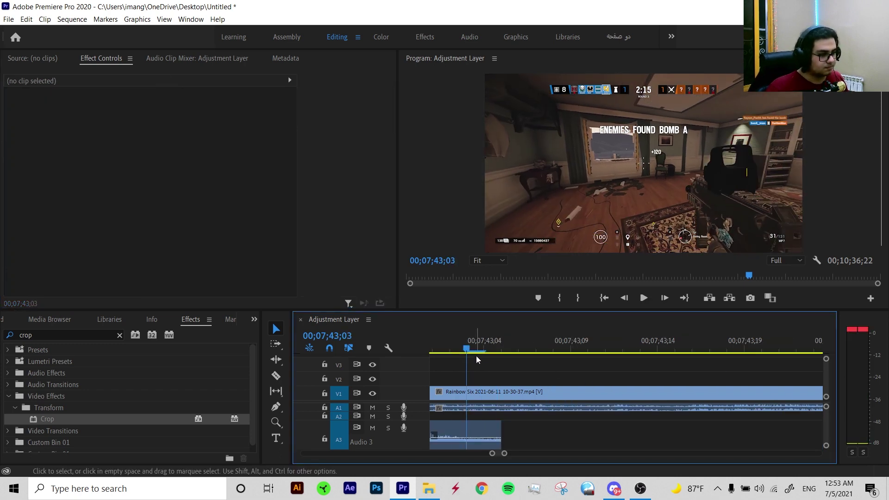
key(space)
drag(152, 233, 151, 232)
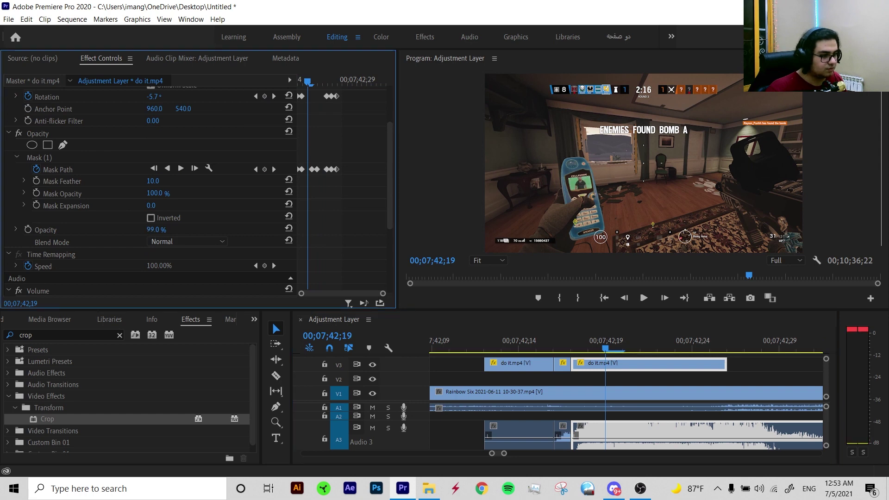
click(155, 229)
text(90)
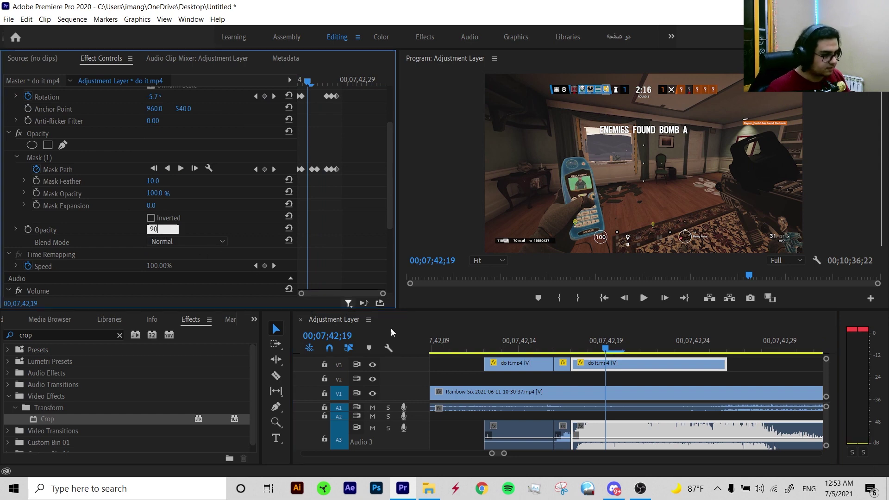
click(562, 363)
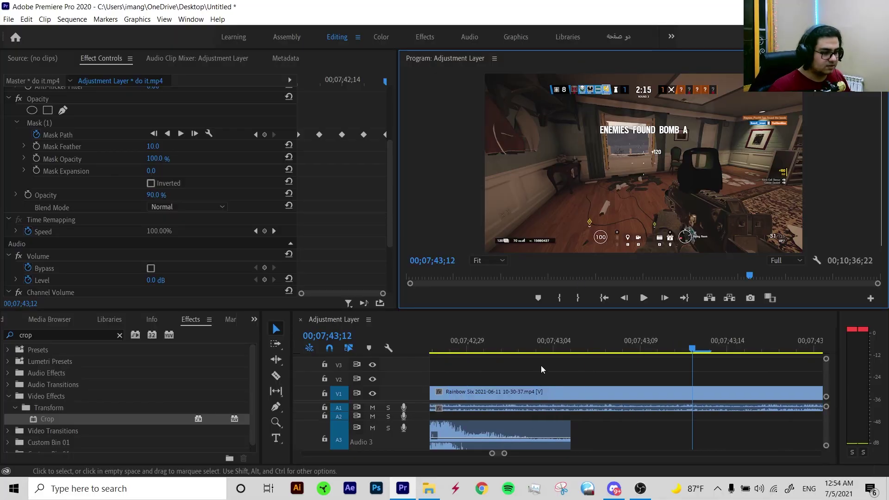
click(537, 346)
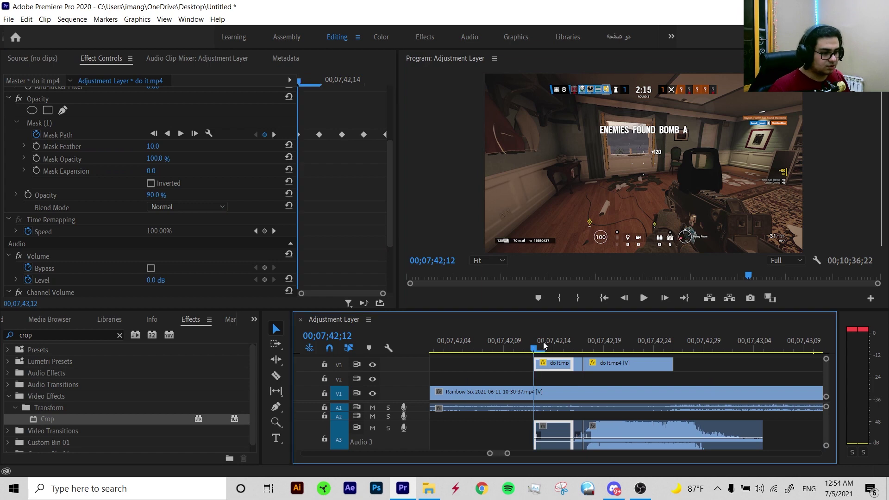
Nest both do it.mp4 overlay clips as Nested Sequence 01 and drag it down toward V2.
click(680, 361)
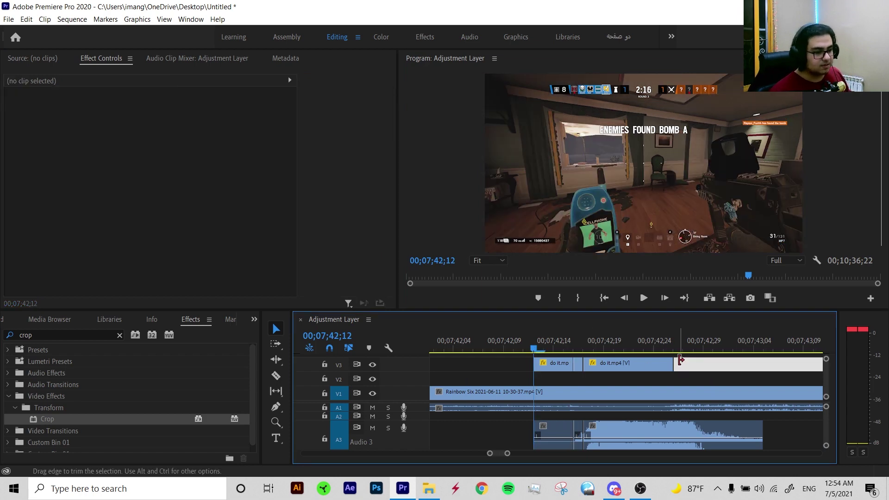
drag(706, 368, 539, 373)
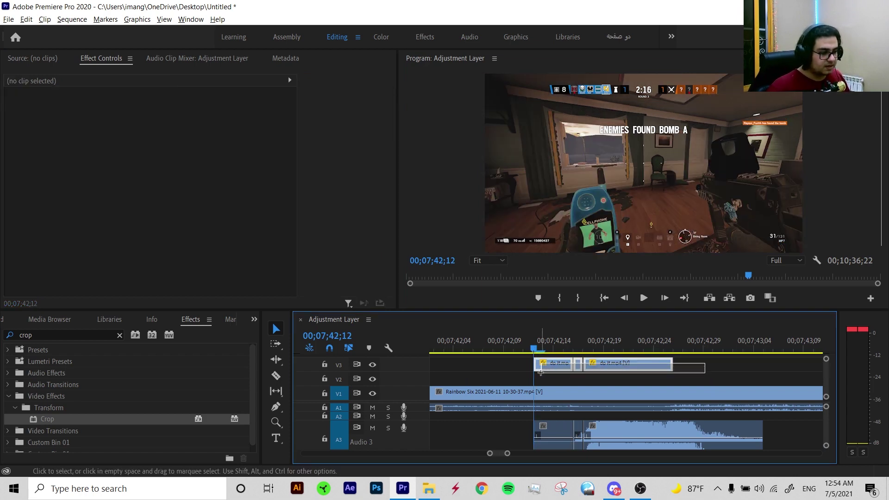
click(733, 364)
drag(733, 364, 530, 371)
right_click(555, 369)
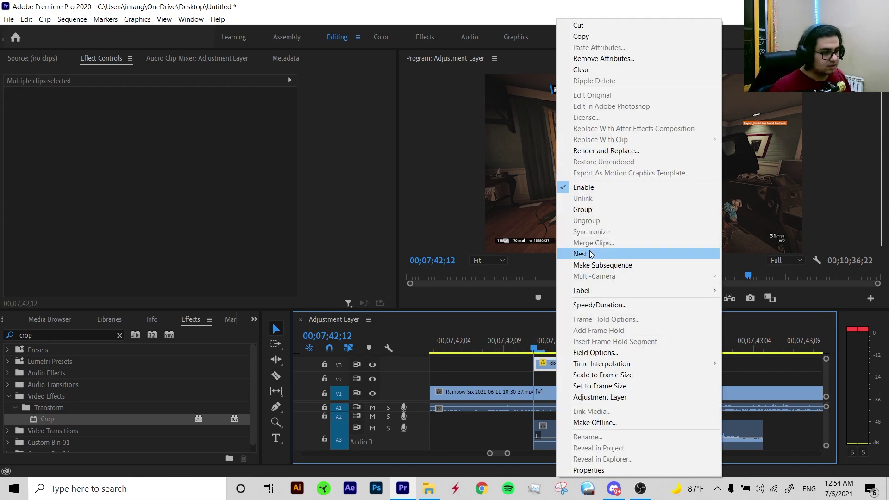
click(581, 254)
key(Return)
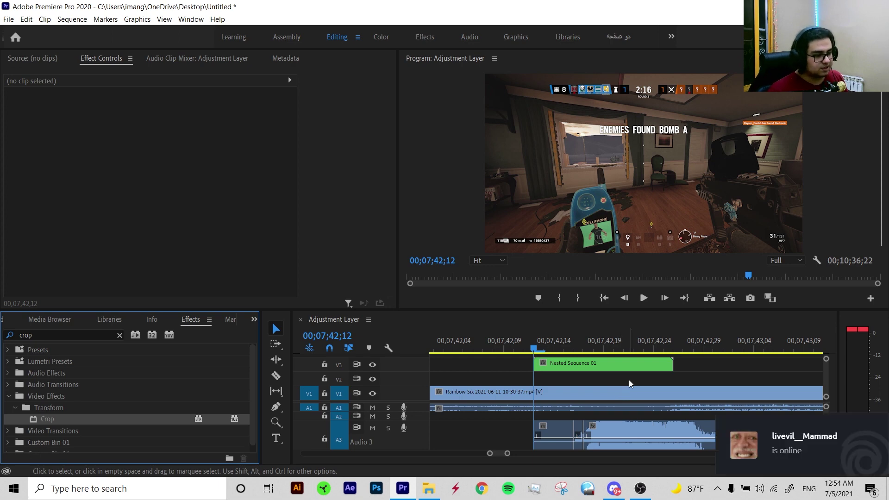
click(560, 363)
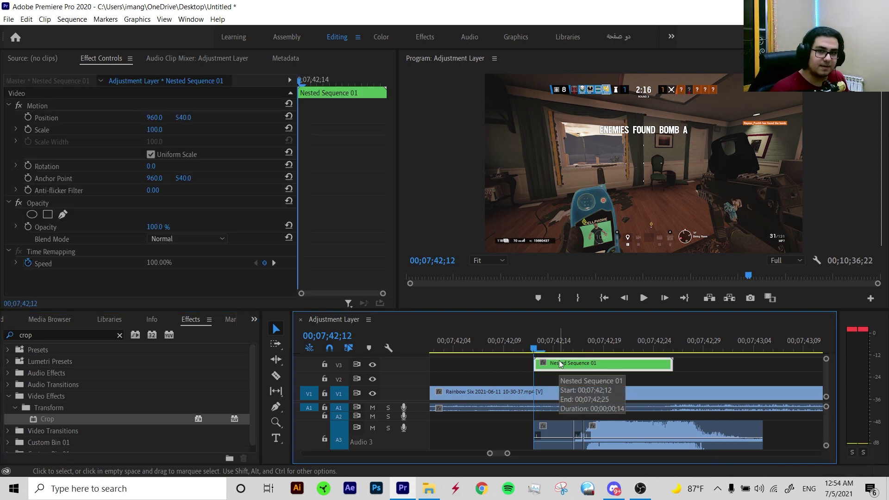
drag(559, 362, 559, 377)
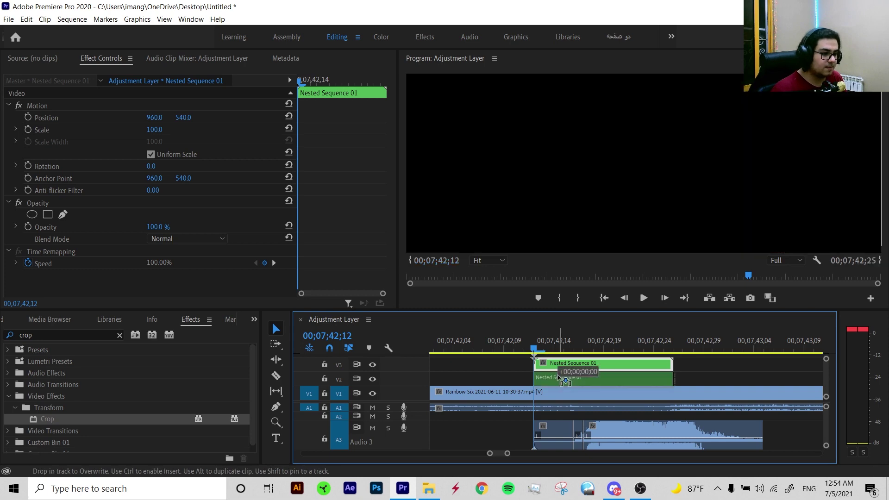
Place an Adjustment Layer from the Project panel on V3 above Nested Sequence 01.
key(shift+1)
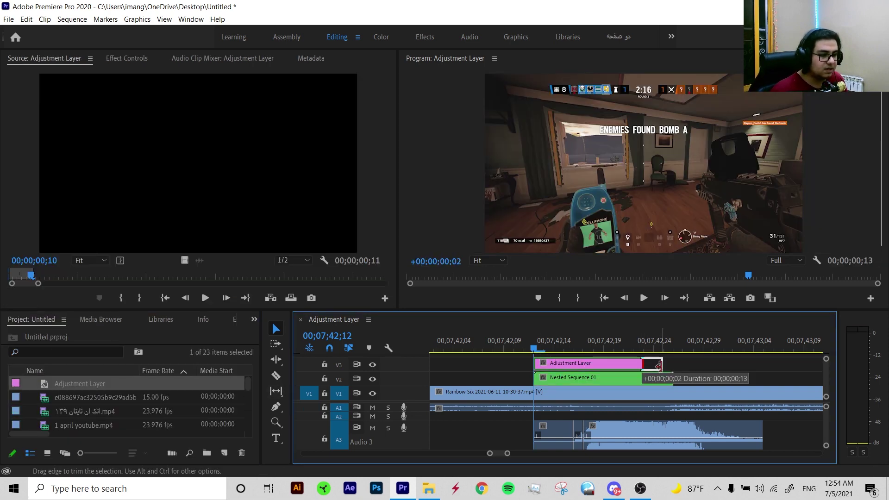
drag(52, 384, 636, 363)
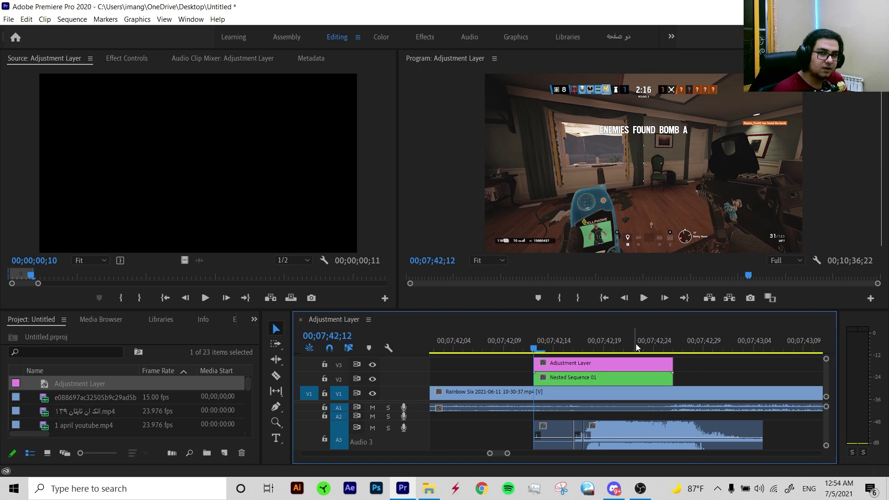
click(552, 362)
key(Right)
key(Right)
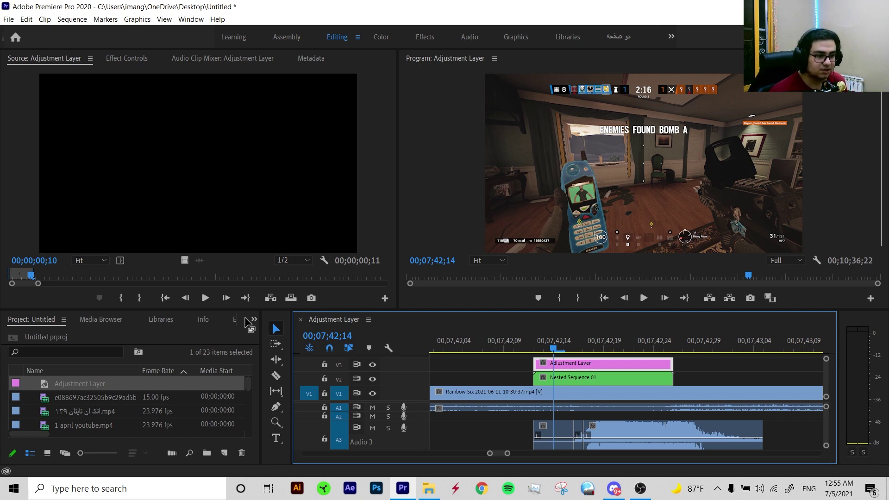
click(235, 320)
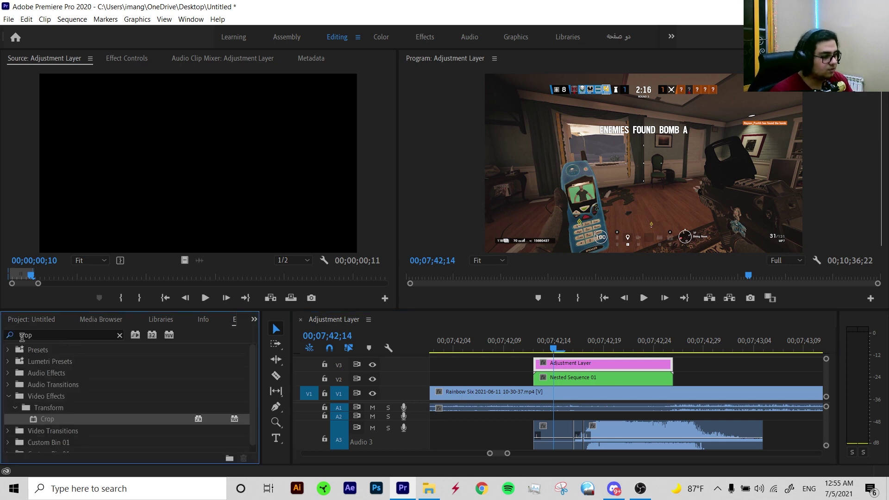
Search 'lumetri co' and apply Lumetri Color to the Adjustment Layer.
click(43, 334)
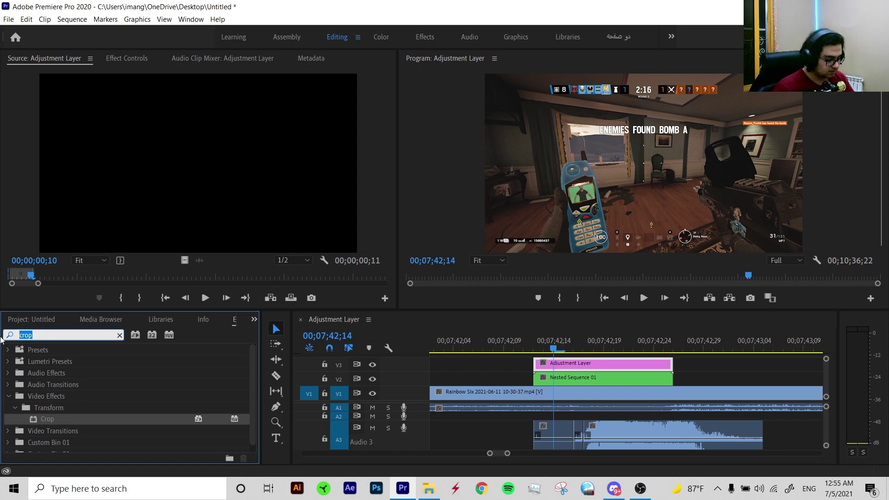
text(lumetri colo)
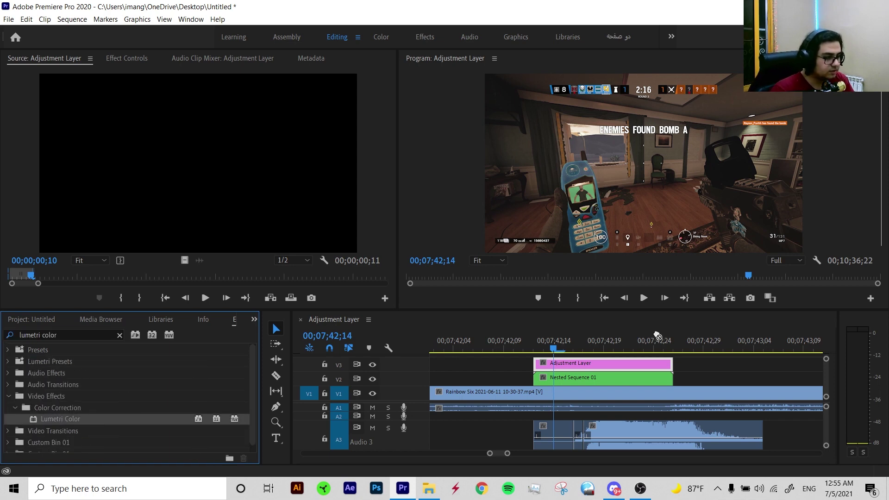
drag(56, 418, 622, 364)
Set Lumetri Basic Correction to Exposure 2.2, Contrast 44.0, Highlights 54.0, Shadows 6.0.
click(127, 57)
scroll(141, 182, down, 3)
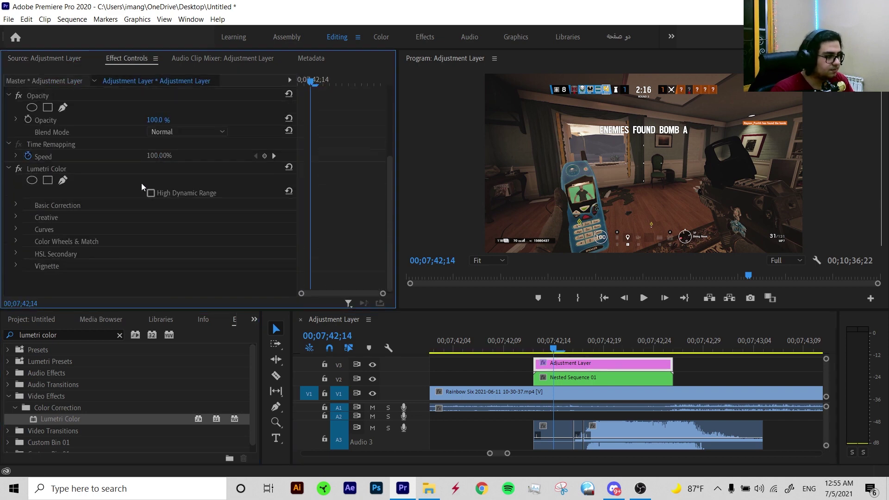
click(16, 205)
scroll(169, 251, down, 3)
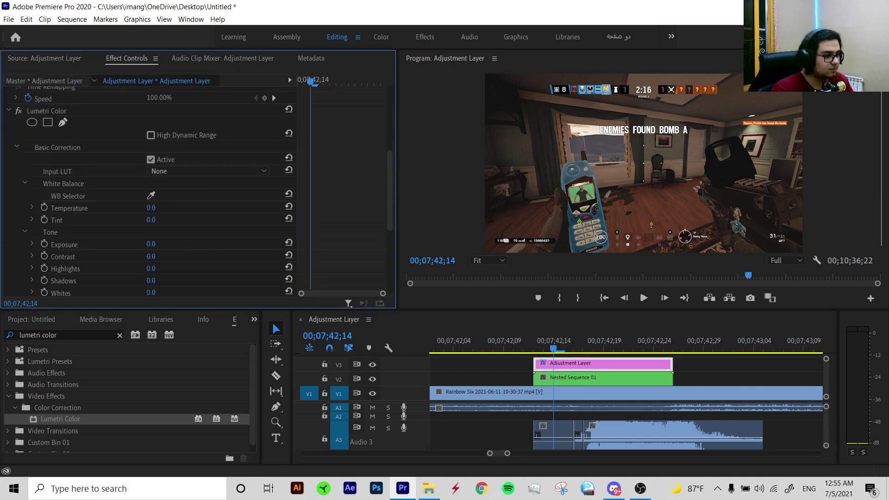
mouse_move(163, 244)
mouse_down()
mouse_move(173, 245)
mouse_move(171, 256)
mouse_up()
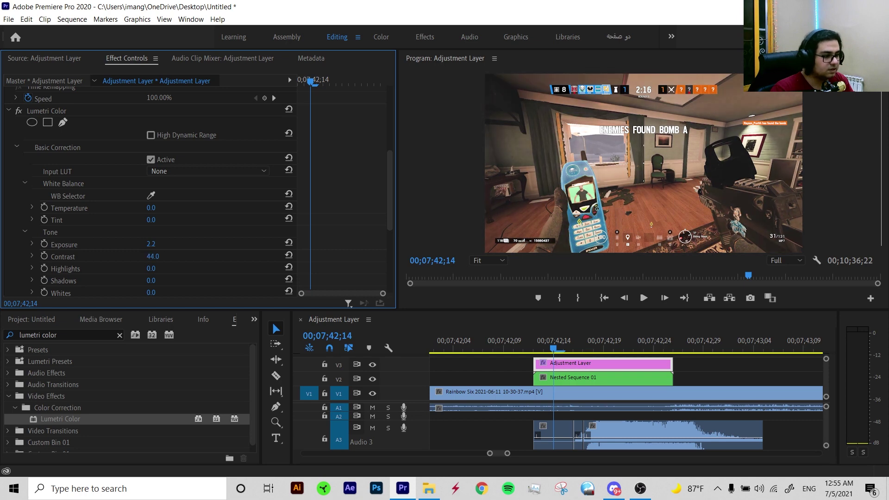
mouse_move(151, 268)
mouse_down()
mouse_move(176, 268)
mouse_move(155, 280)
mouse_up()
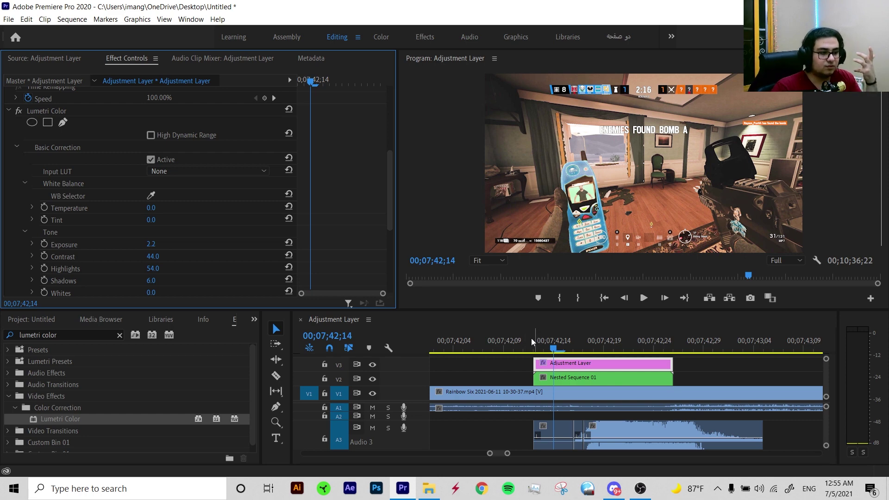
Fit the whole sequence in the timeline, jump to 00;00;45;11, and zoom in there.
click(554, 345)
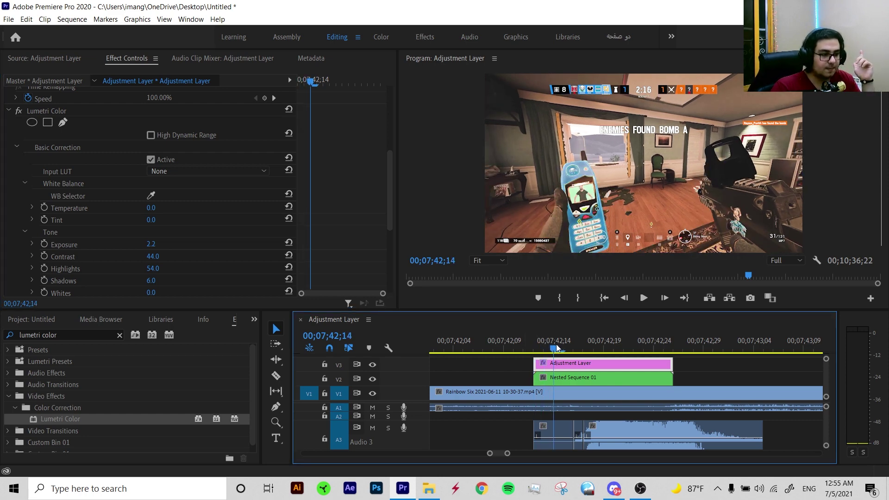
key(ctrl+z)
key(backslash)
click(443, 347)
key(equal)
key(equal)
key(equal)
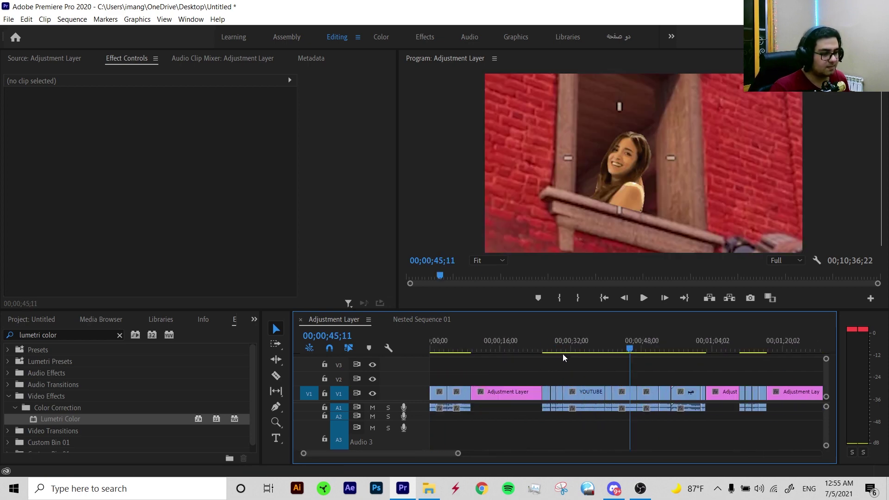
click(544, 348)
key(equal)
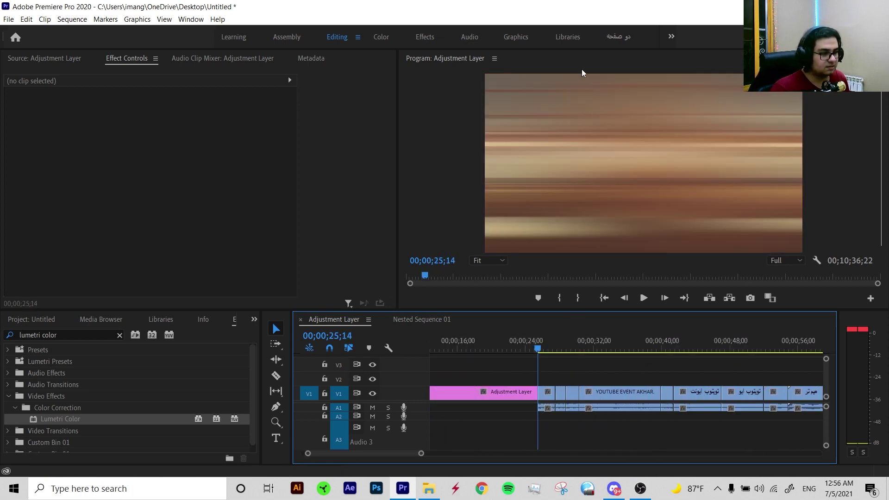
key(grave)
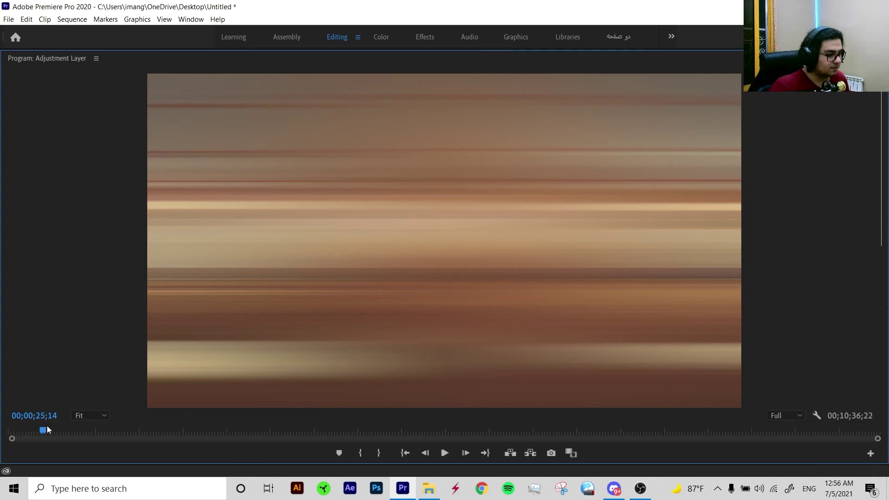
drag(43, 432, 42, 433)
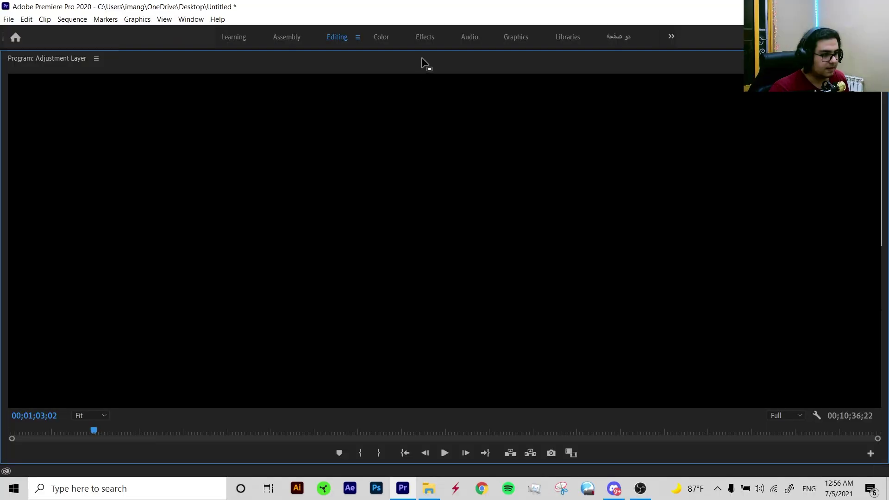
key(grave)
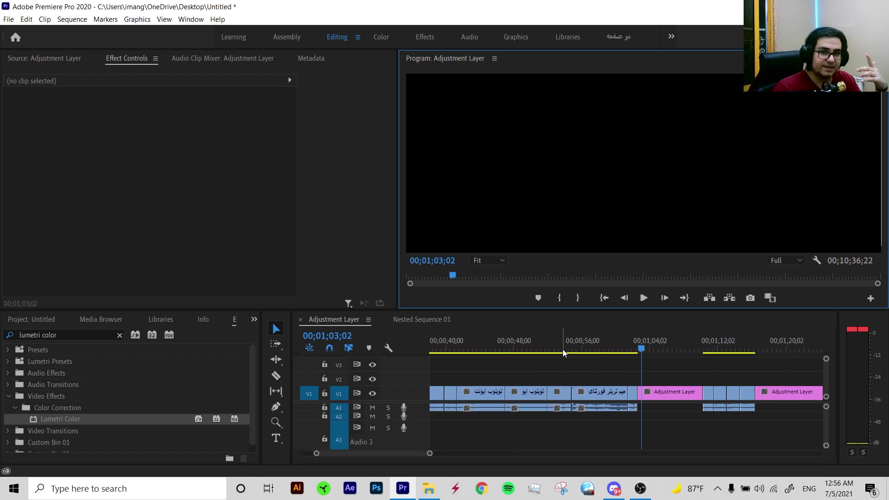
click(533, 348)
scroll(610, 350, up, 3)
click(590, 347)
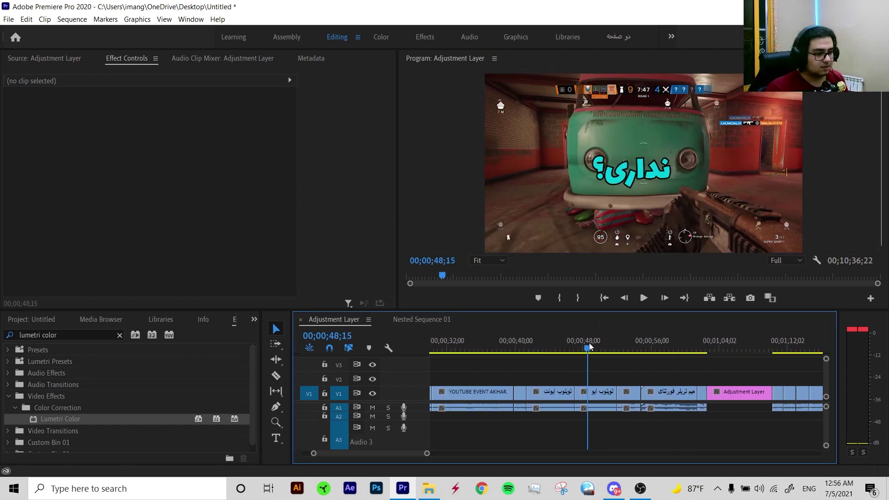
key(Right)
key(Right)
key(Right)
key(Right)
key(Right)
key(Right)
key(Right)
key(Right)
key(Right)
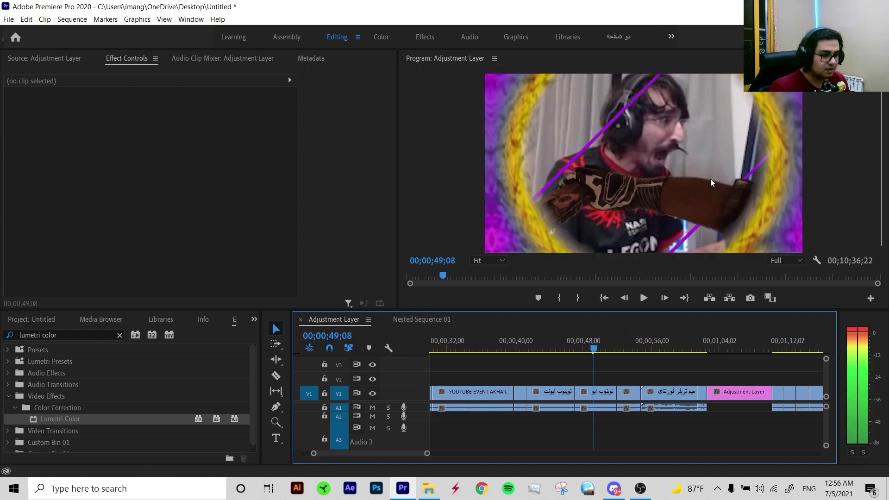
key(Right)
key(Right)
key(Right)
key(Right)
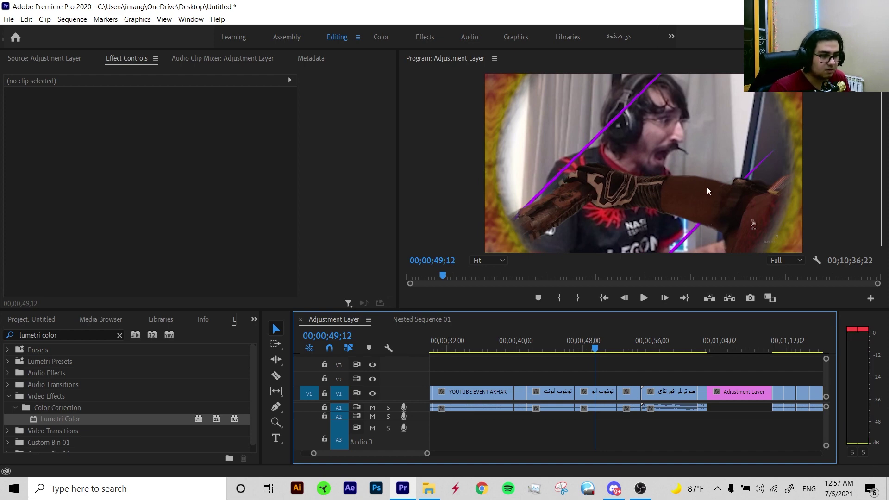
key(Right)
key(Right)
key(Right)
key(Right)
key(Right)
key(Right)
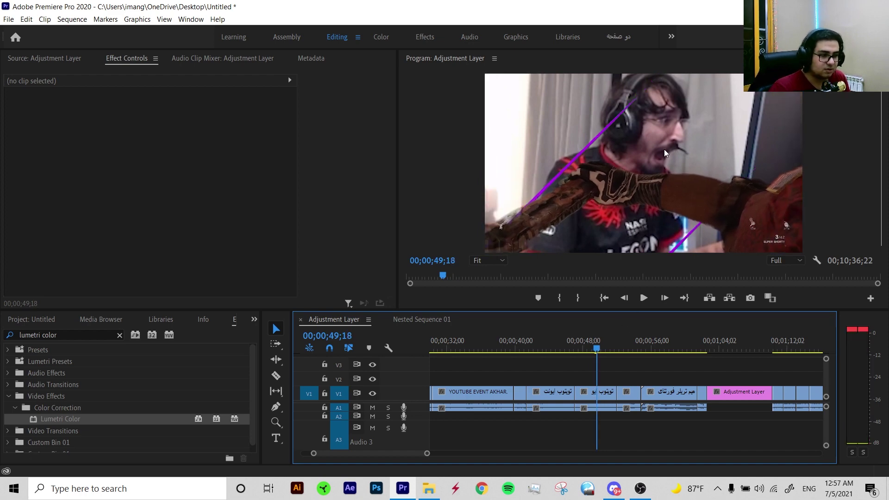
click(547, 346)
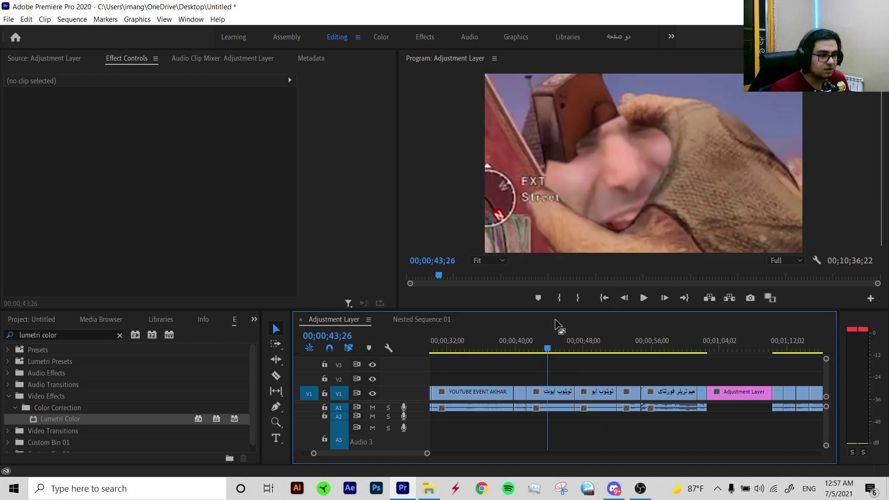
key(Right)
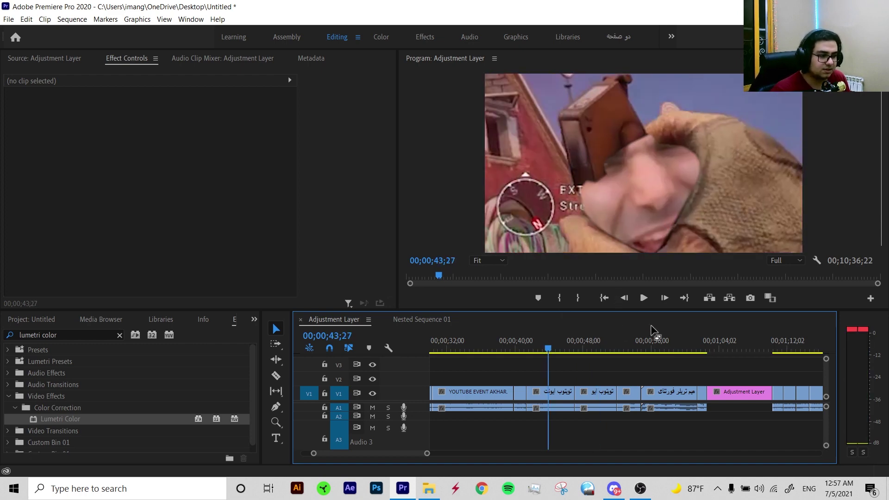